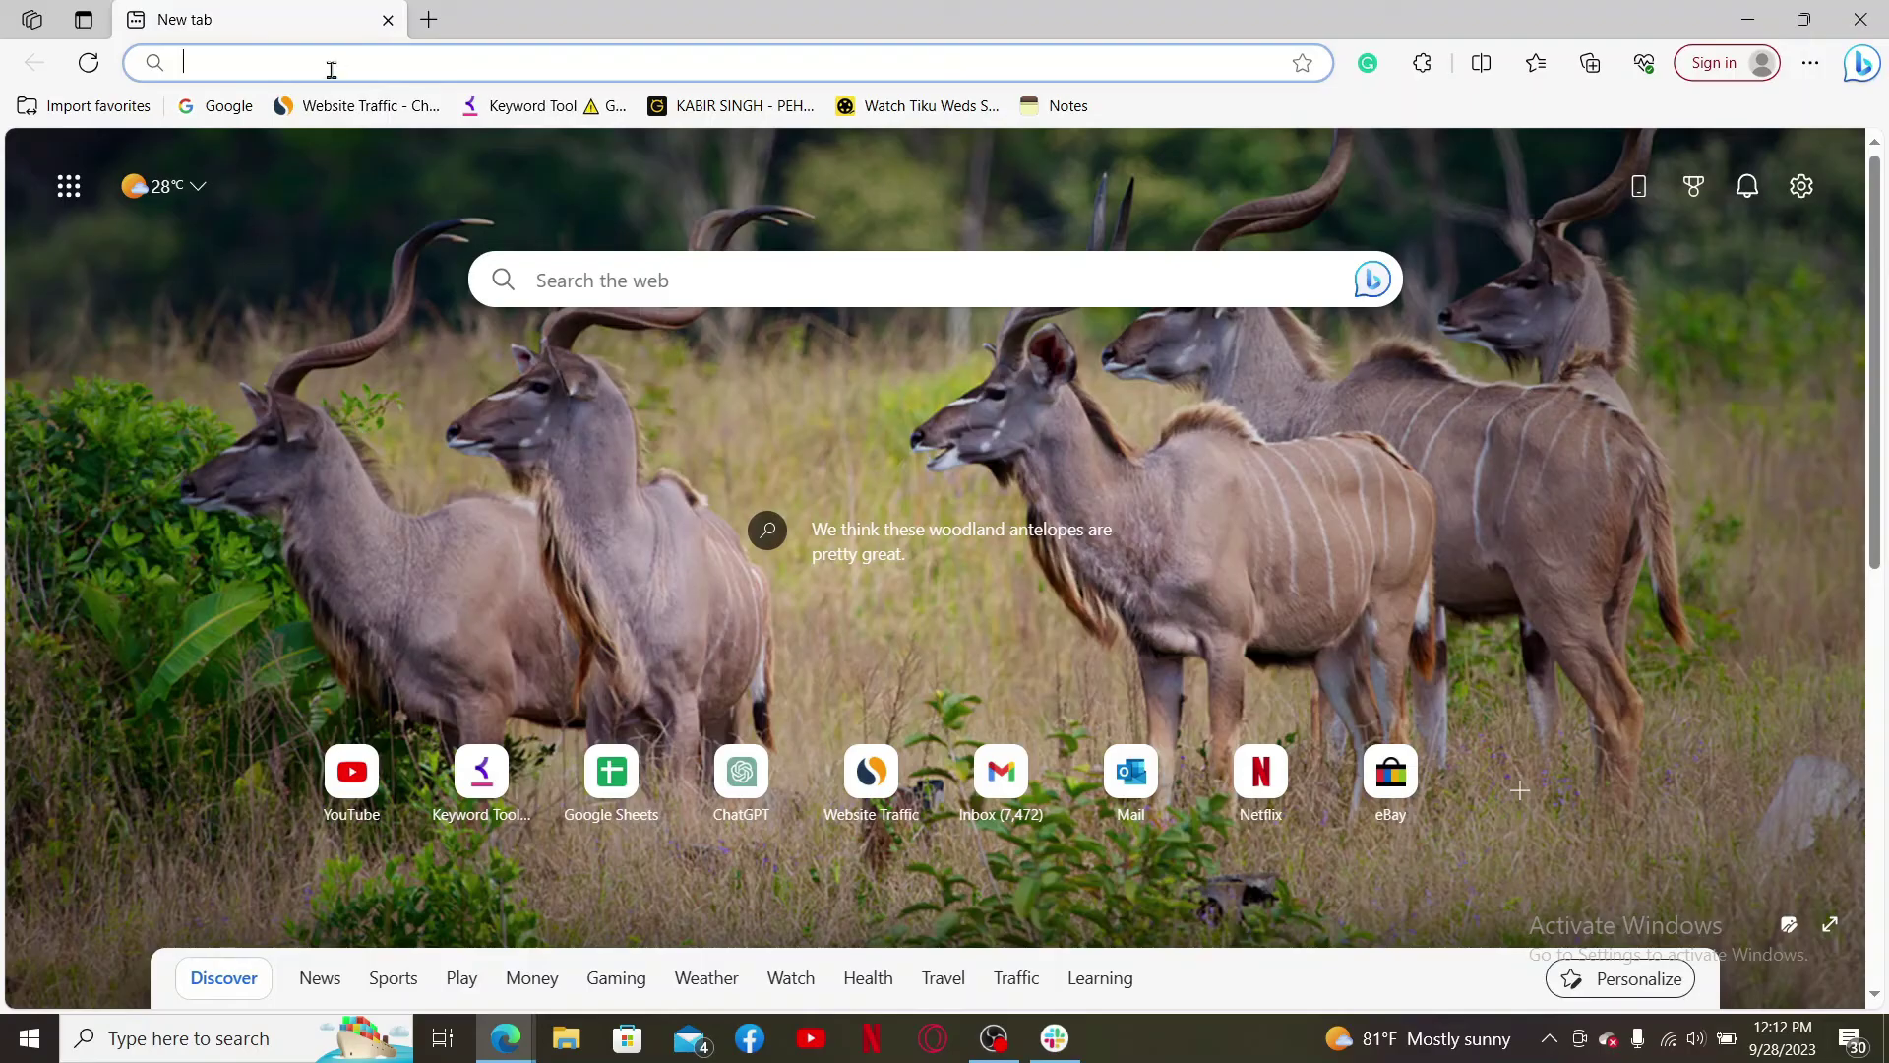
{"action": "type", "text": "vancity.com"}
Load vancity.com, go to the online banking login page, then open the new member sign-up page
{"action": "key", "text": "Return"}
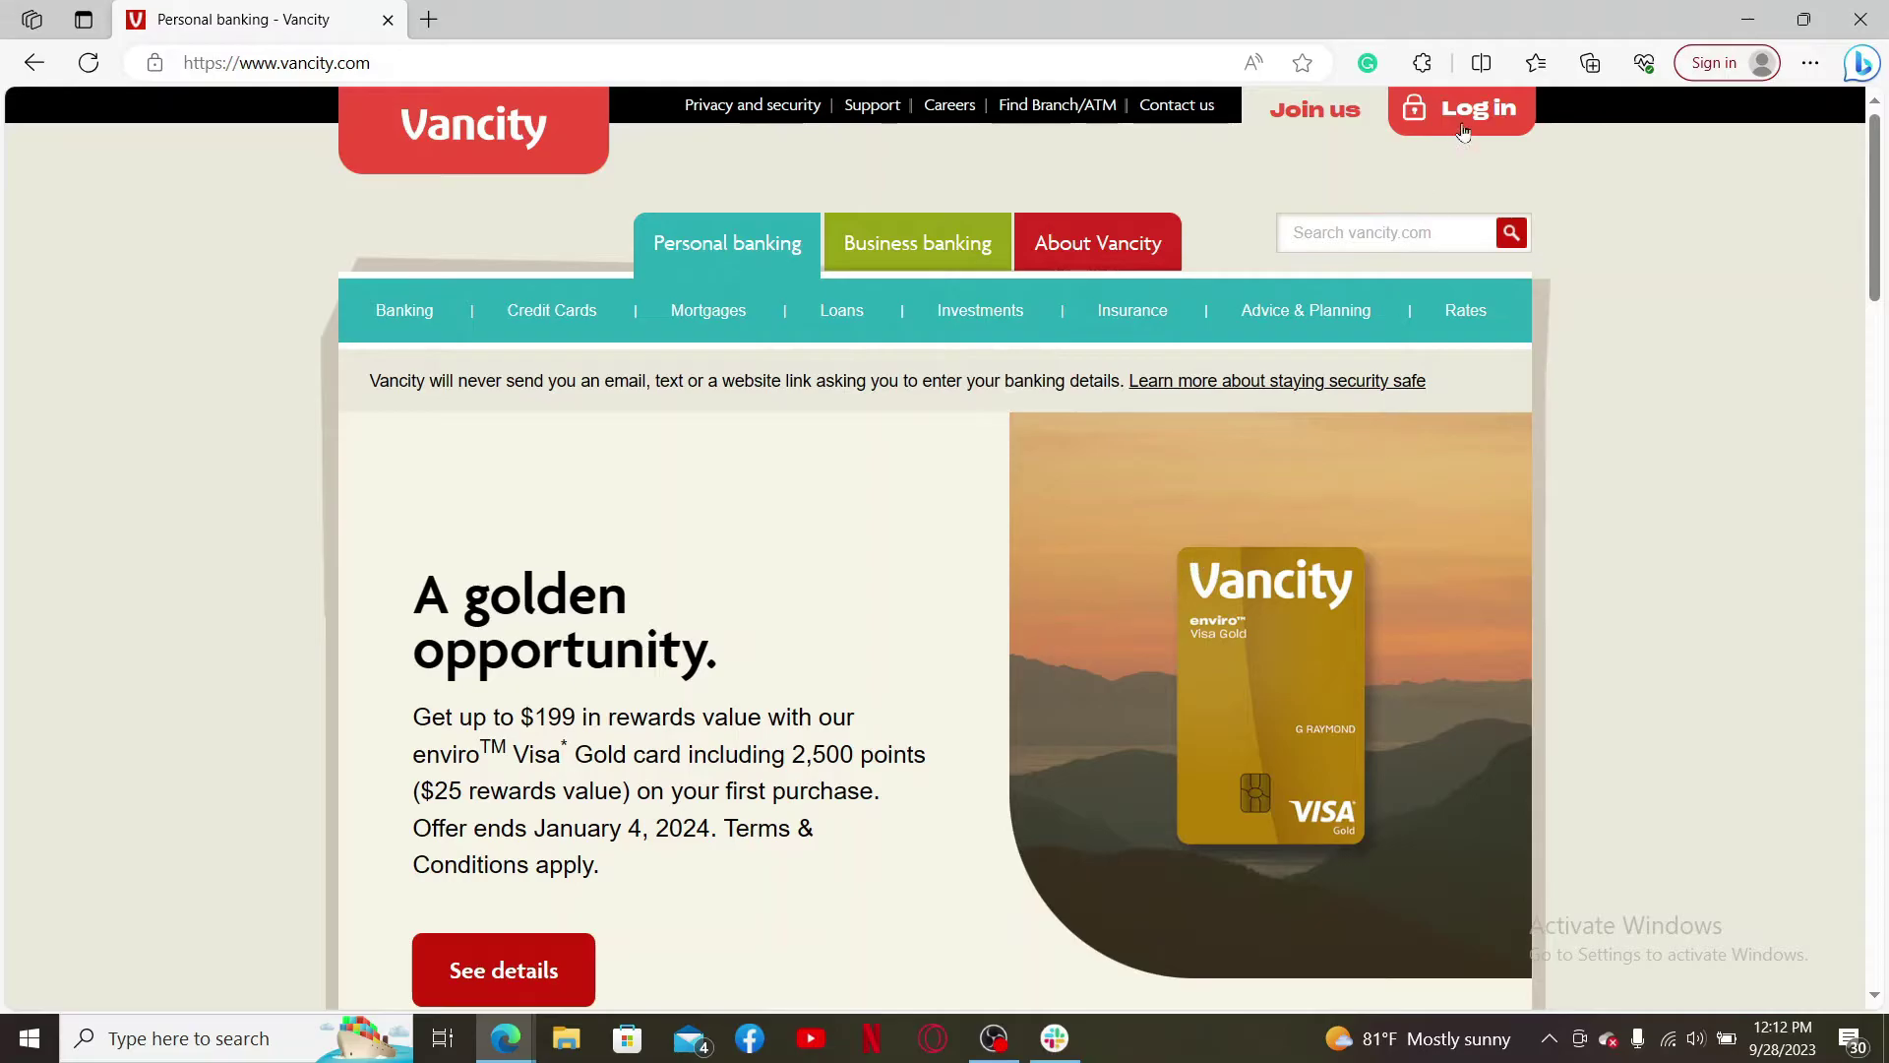
{"action": "mouse_move", "coordinate": [1461, 109]}
{"action": "left_click", "coordinate": [1453, 122]}
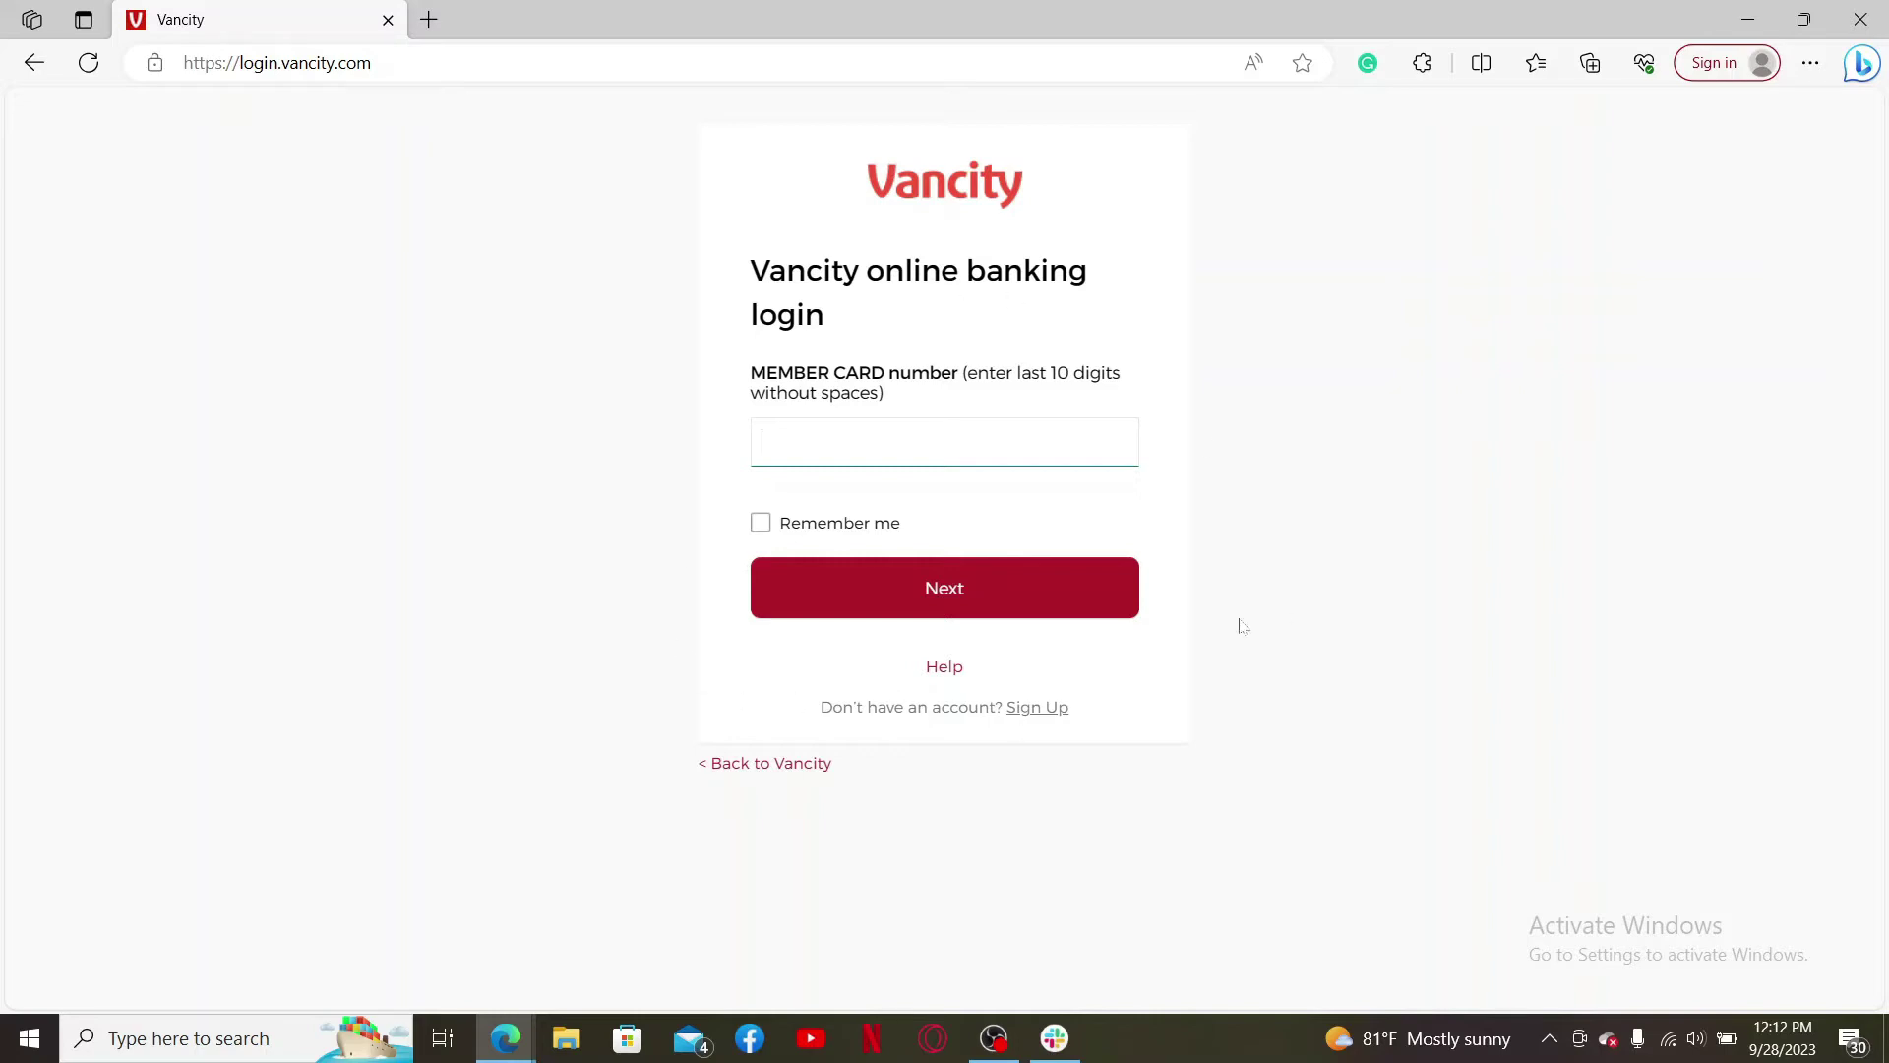
{"action": "left_click", "coordinate": [1042, 710]}
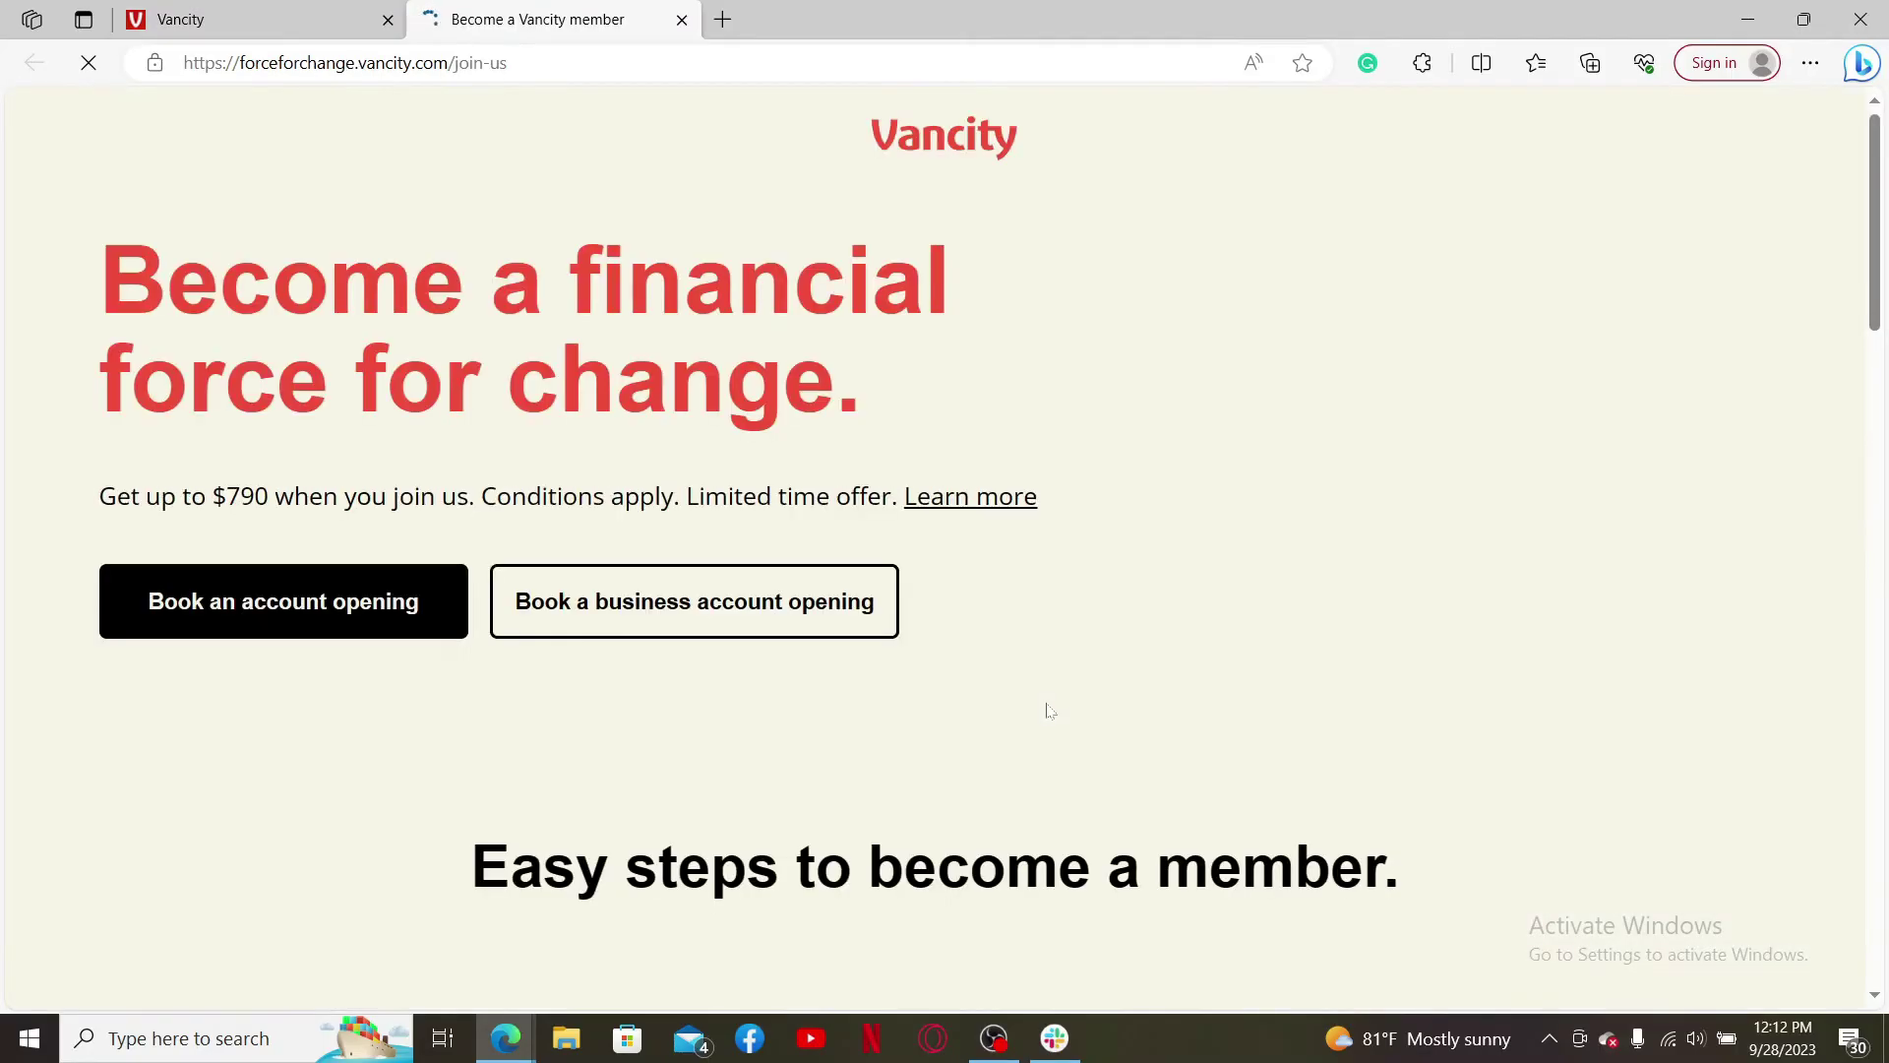
{"action": "scroll", "coordinate": [917, 872], "scroll_direction": "down", "scroll_amount": 2}
{"action": "scroll", "coordinate": [917, 873], "scroll_direction": "down", "scroll_amount": 5}
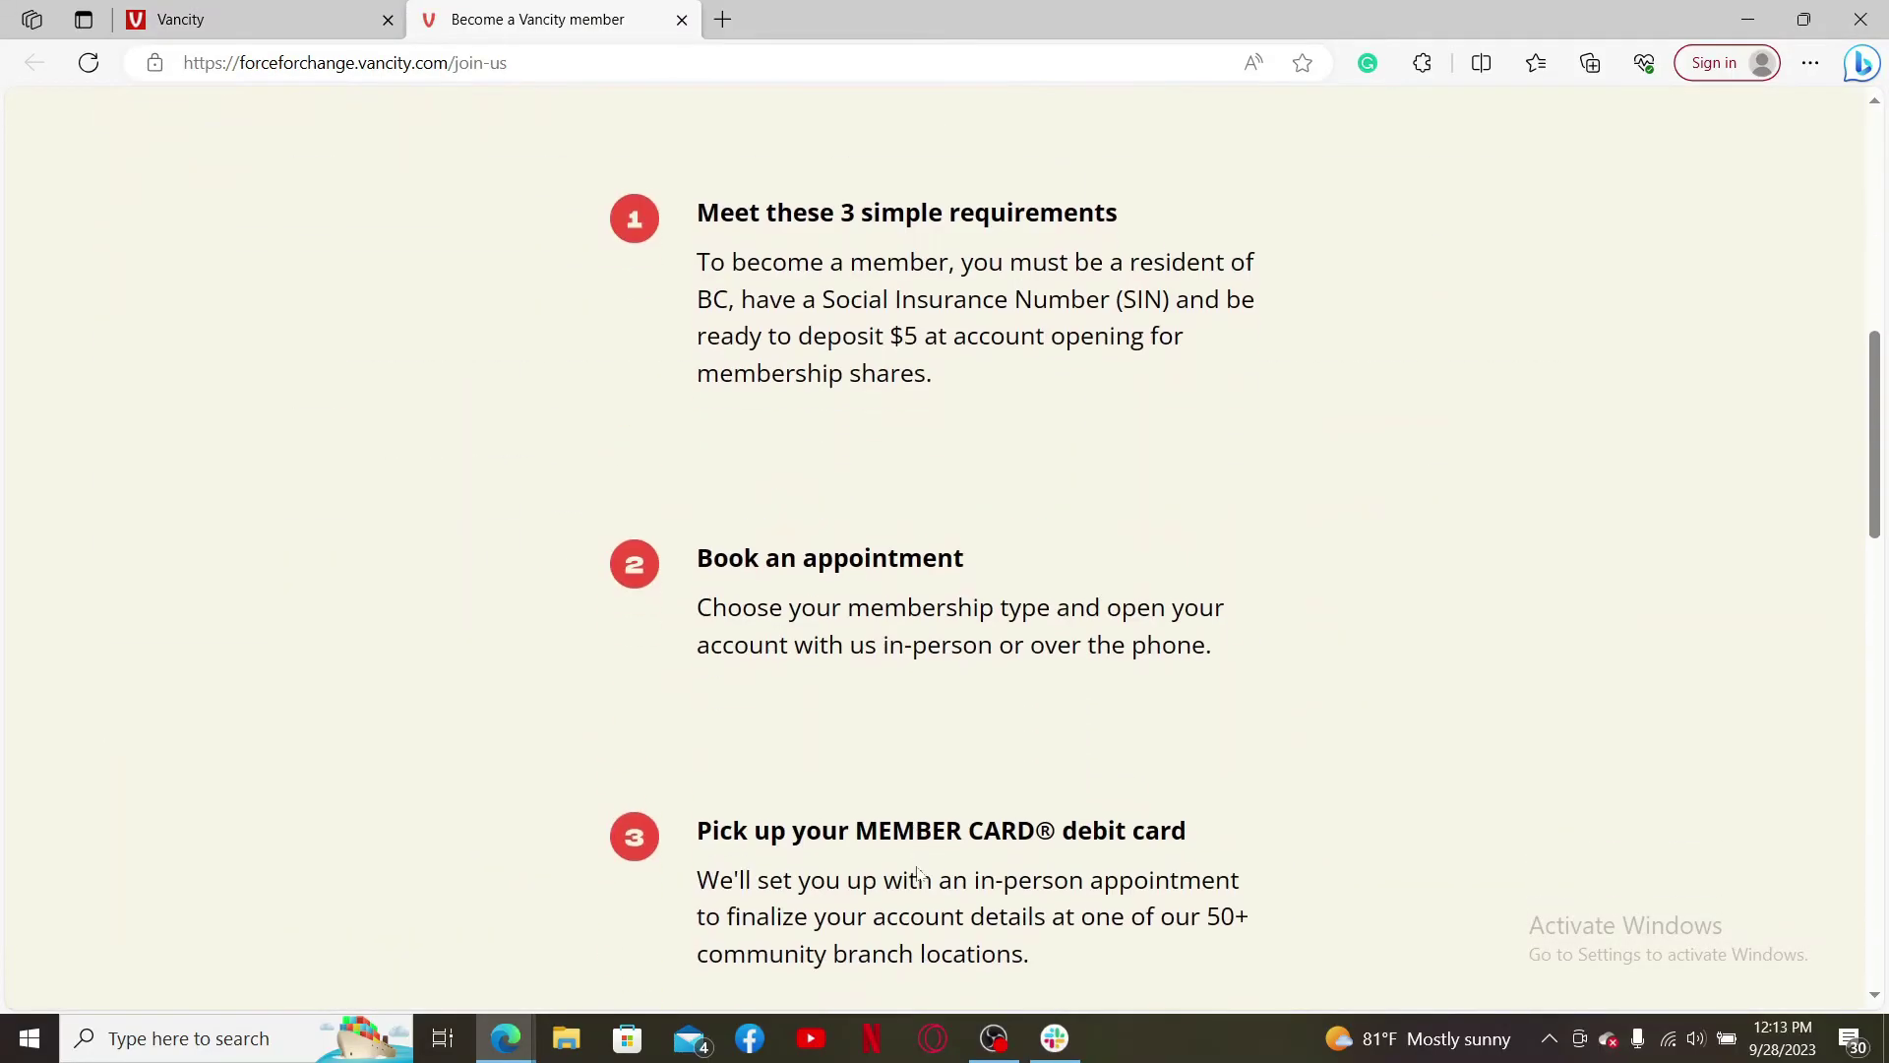
{"action": "scroll", "coordinate": [917, 872], "scroll_direction": "down", "scroll_amount": 2}
{"action": "scroll", "coordinate": [917, 872], "scroll_direction": "down", "scroll_amount": 2}
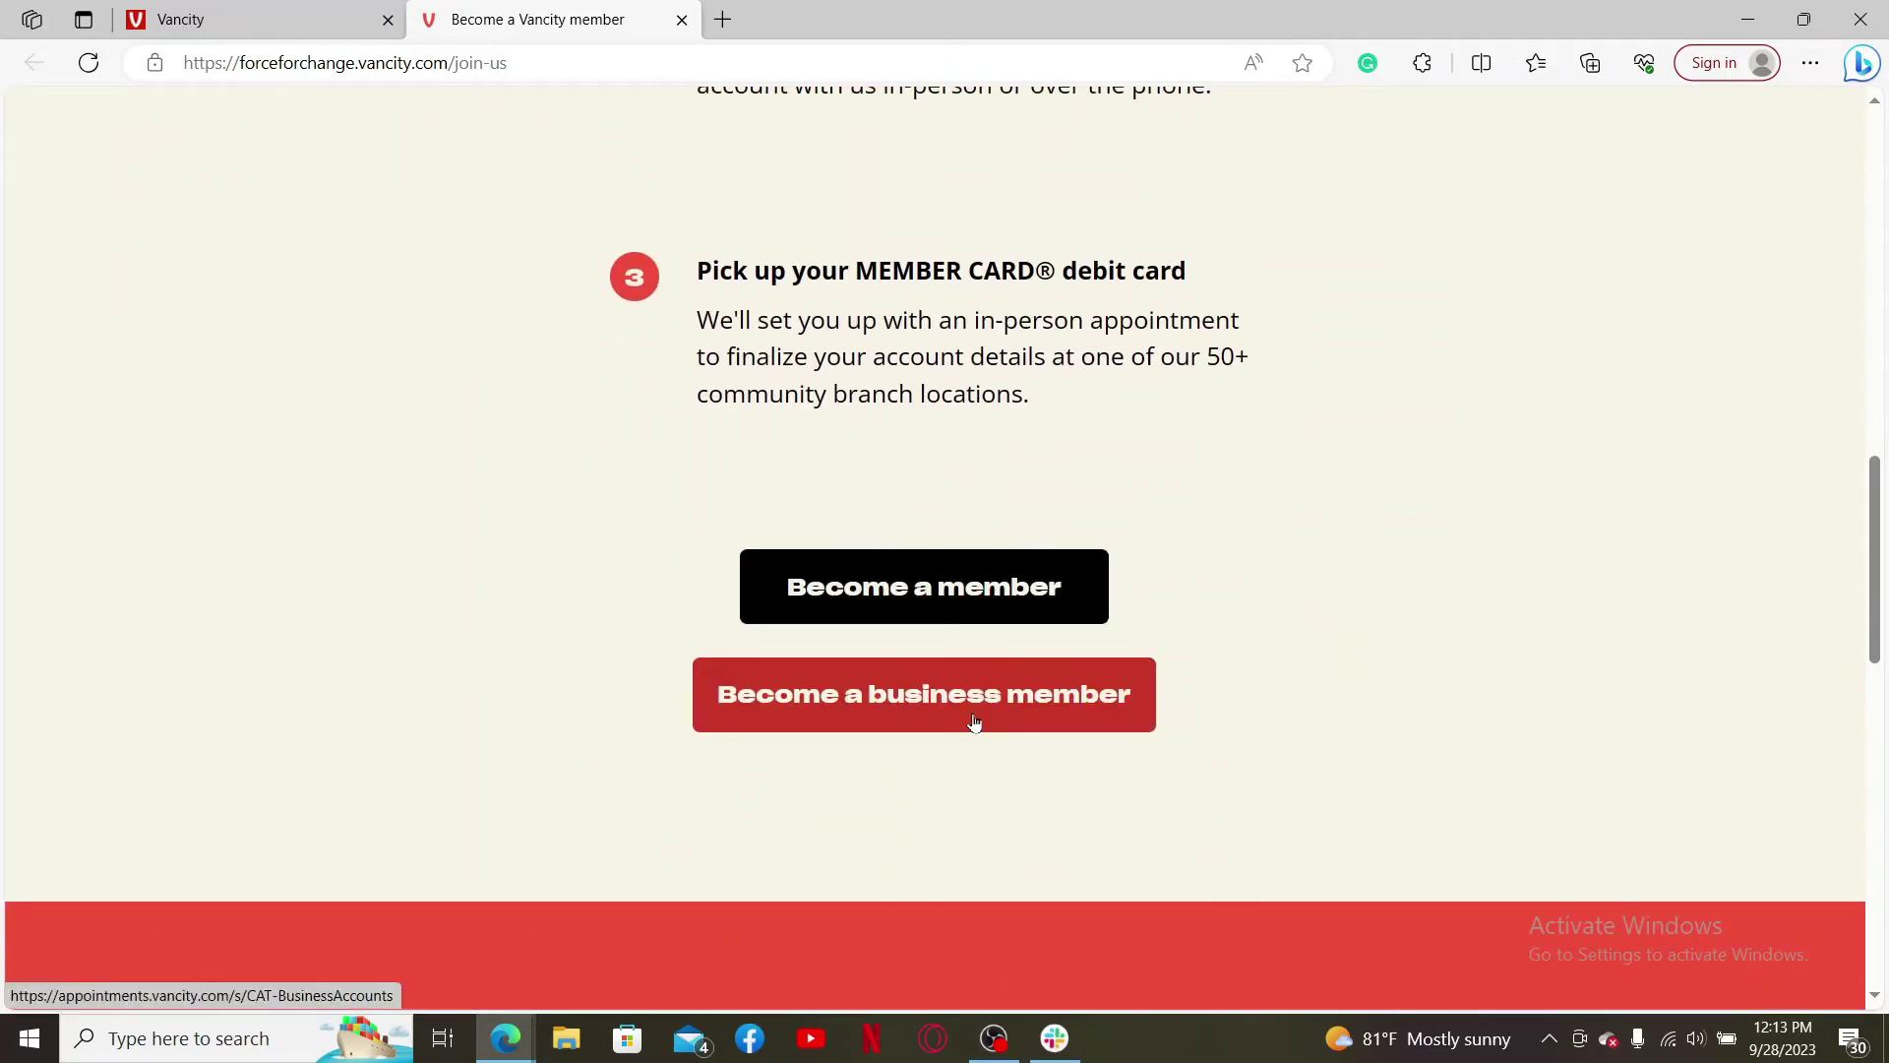
{"action": "scroll", "coordinate": [1072, 460], "scroll_direction": "up", "scroll_amount": 2}
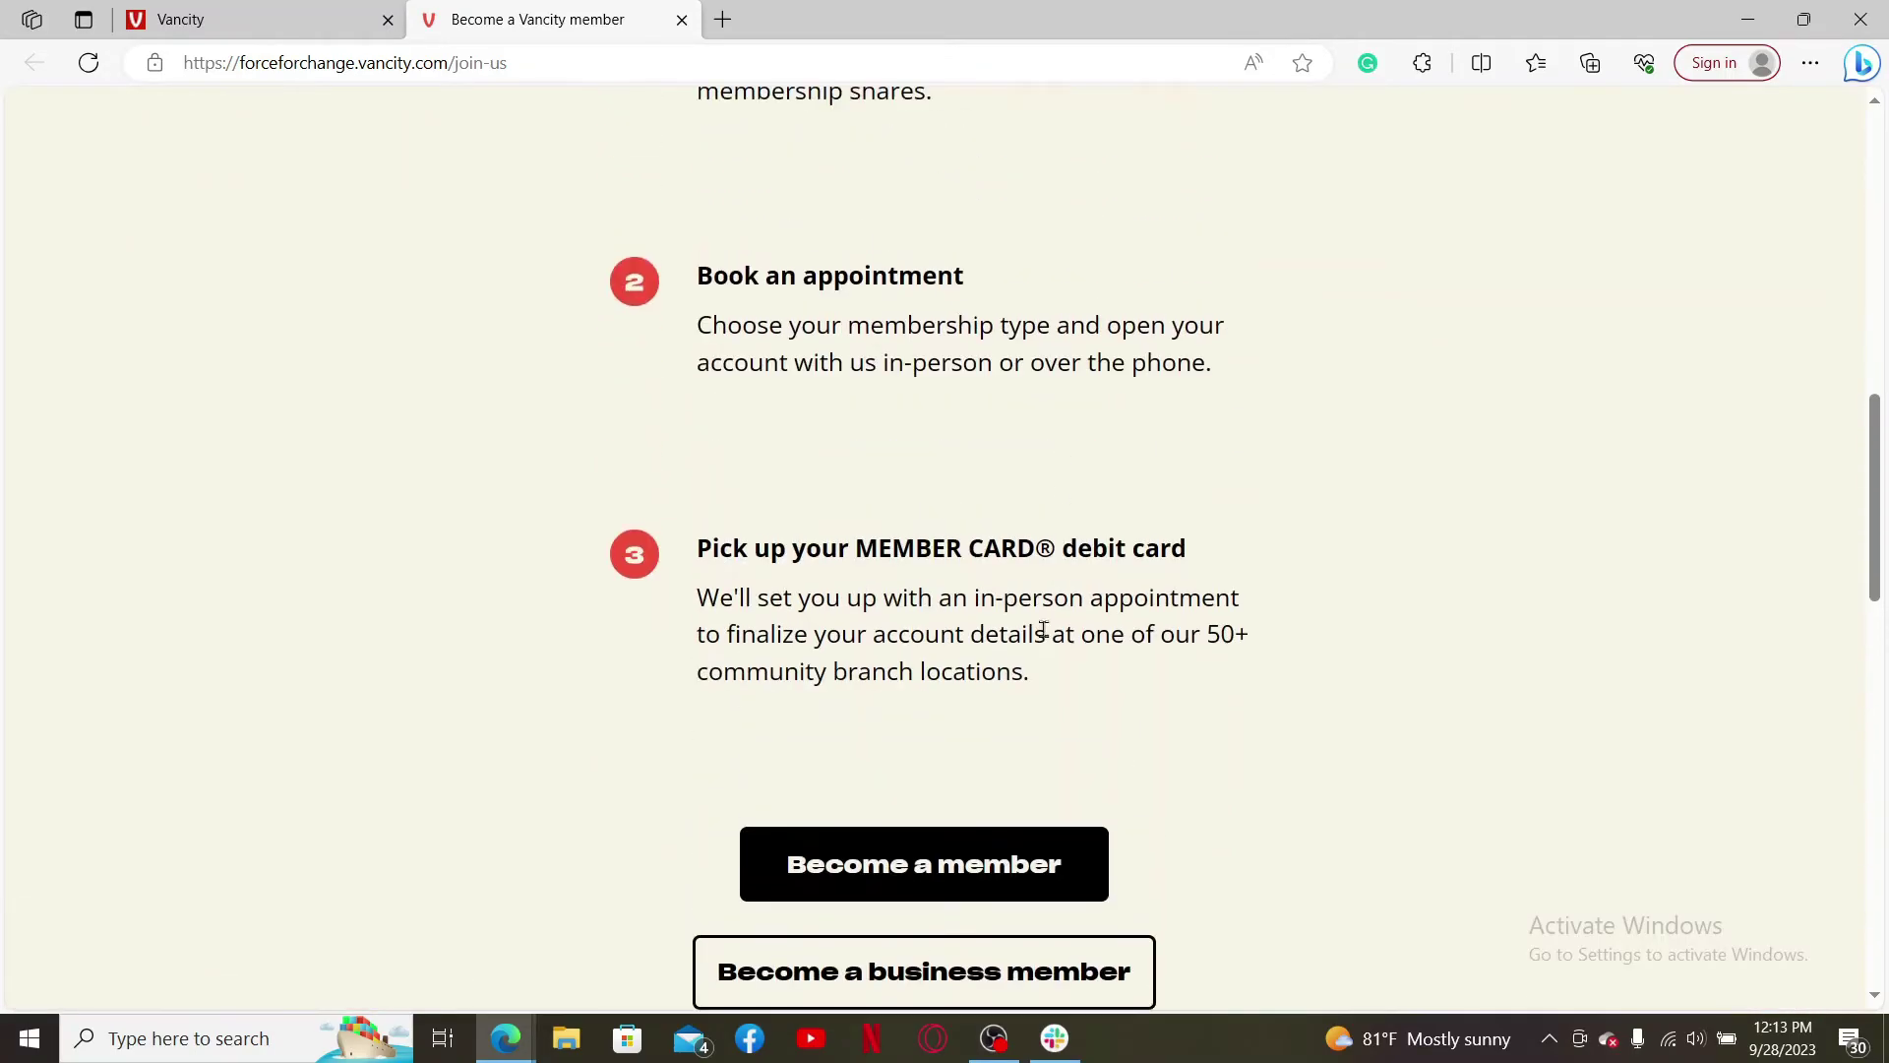
Start an in-person personal account opening booking, choose a branch and view next month's times
{"action": "left_click", "coordinate": [944, 871]}
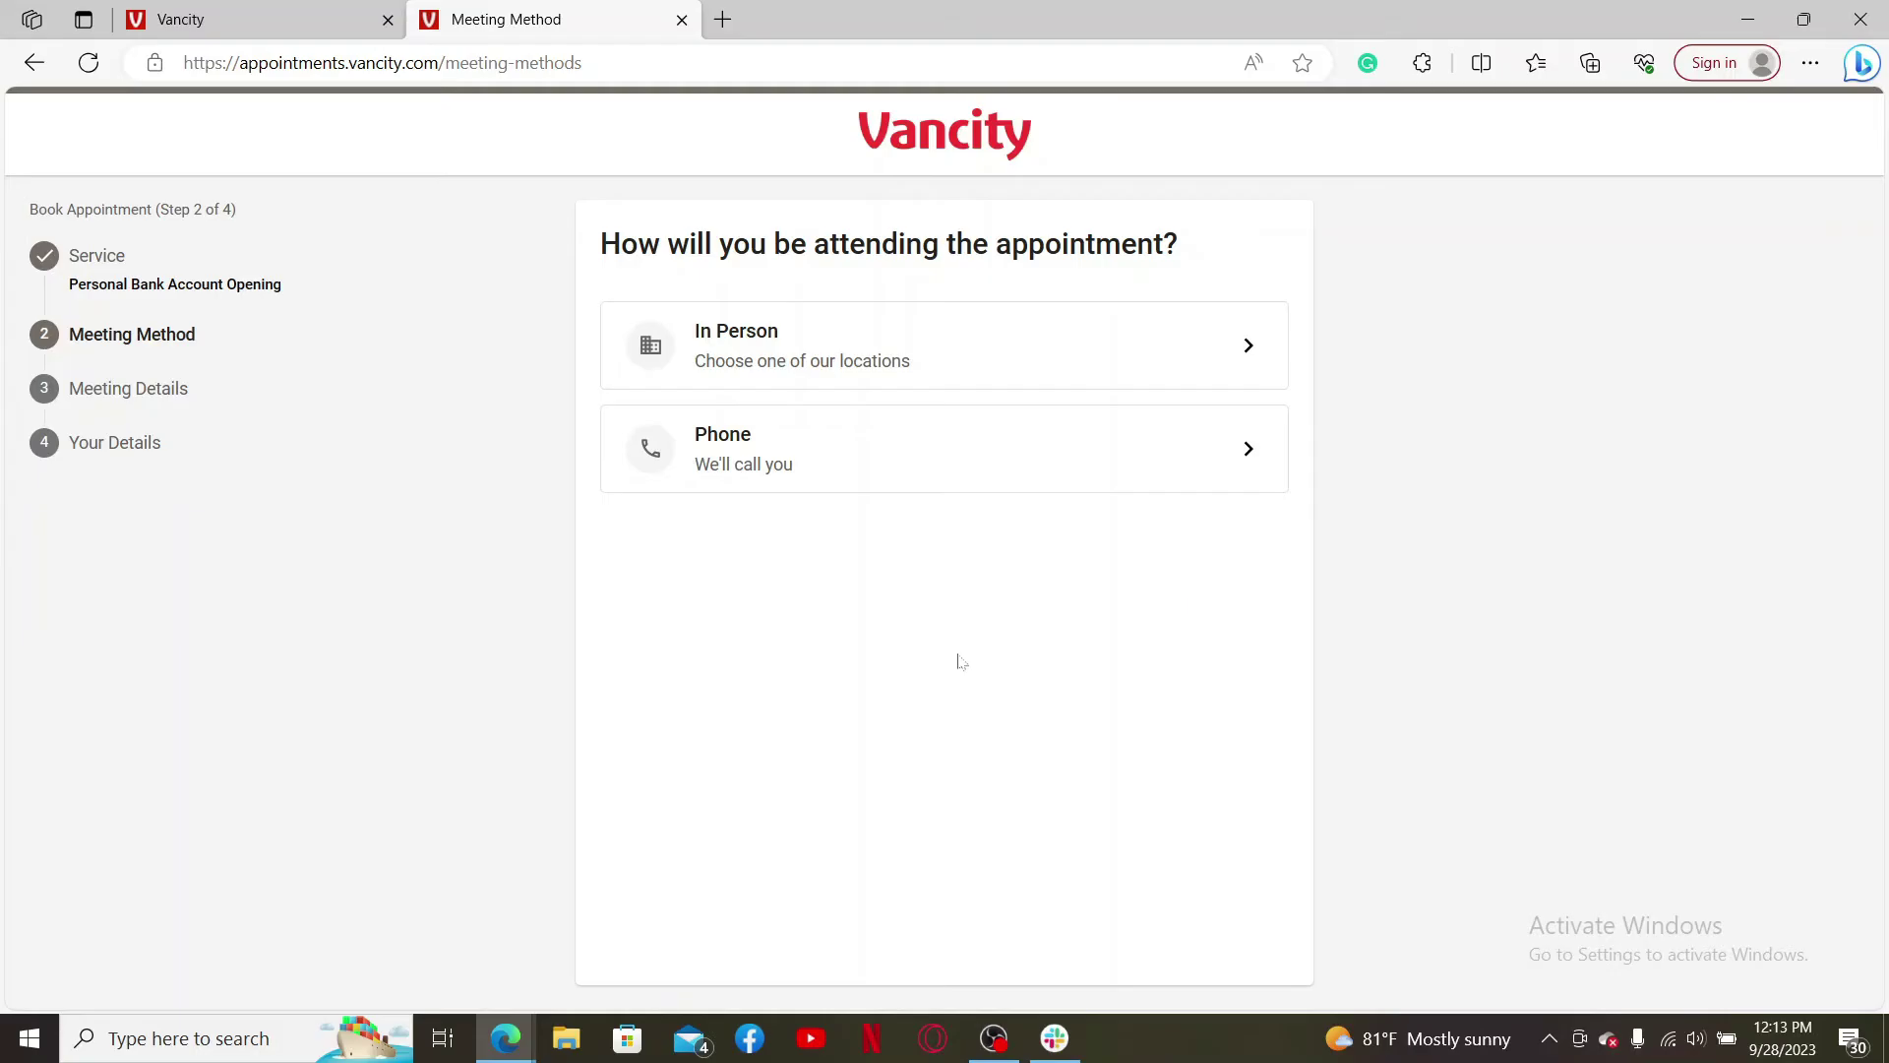
{"action": "left_click", "coordinate": [1012, 351]}
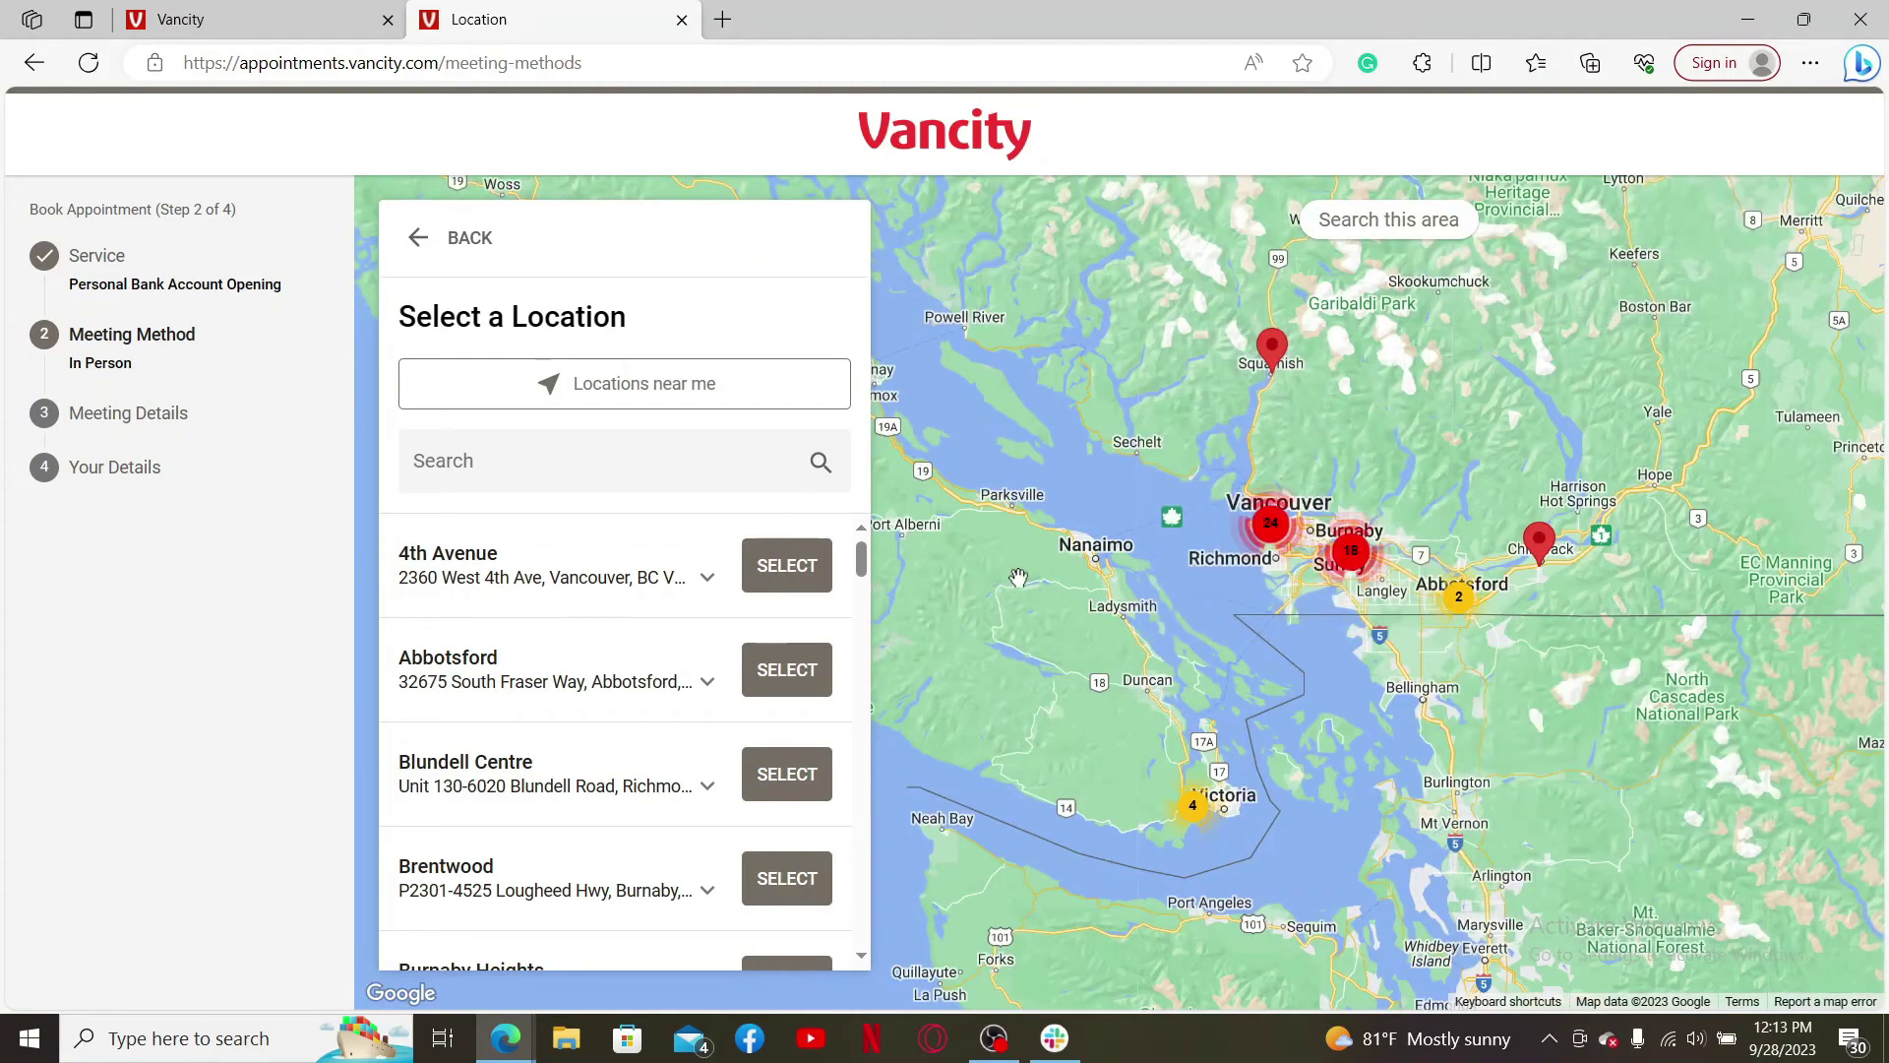
{"action": "left_click", "coordinate": [787, 565]}
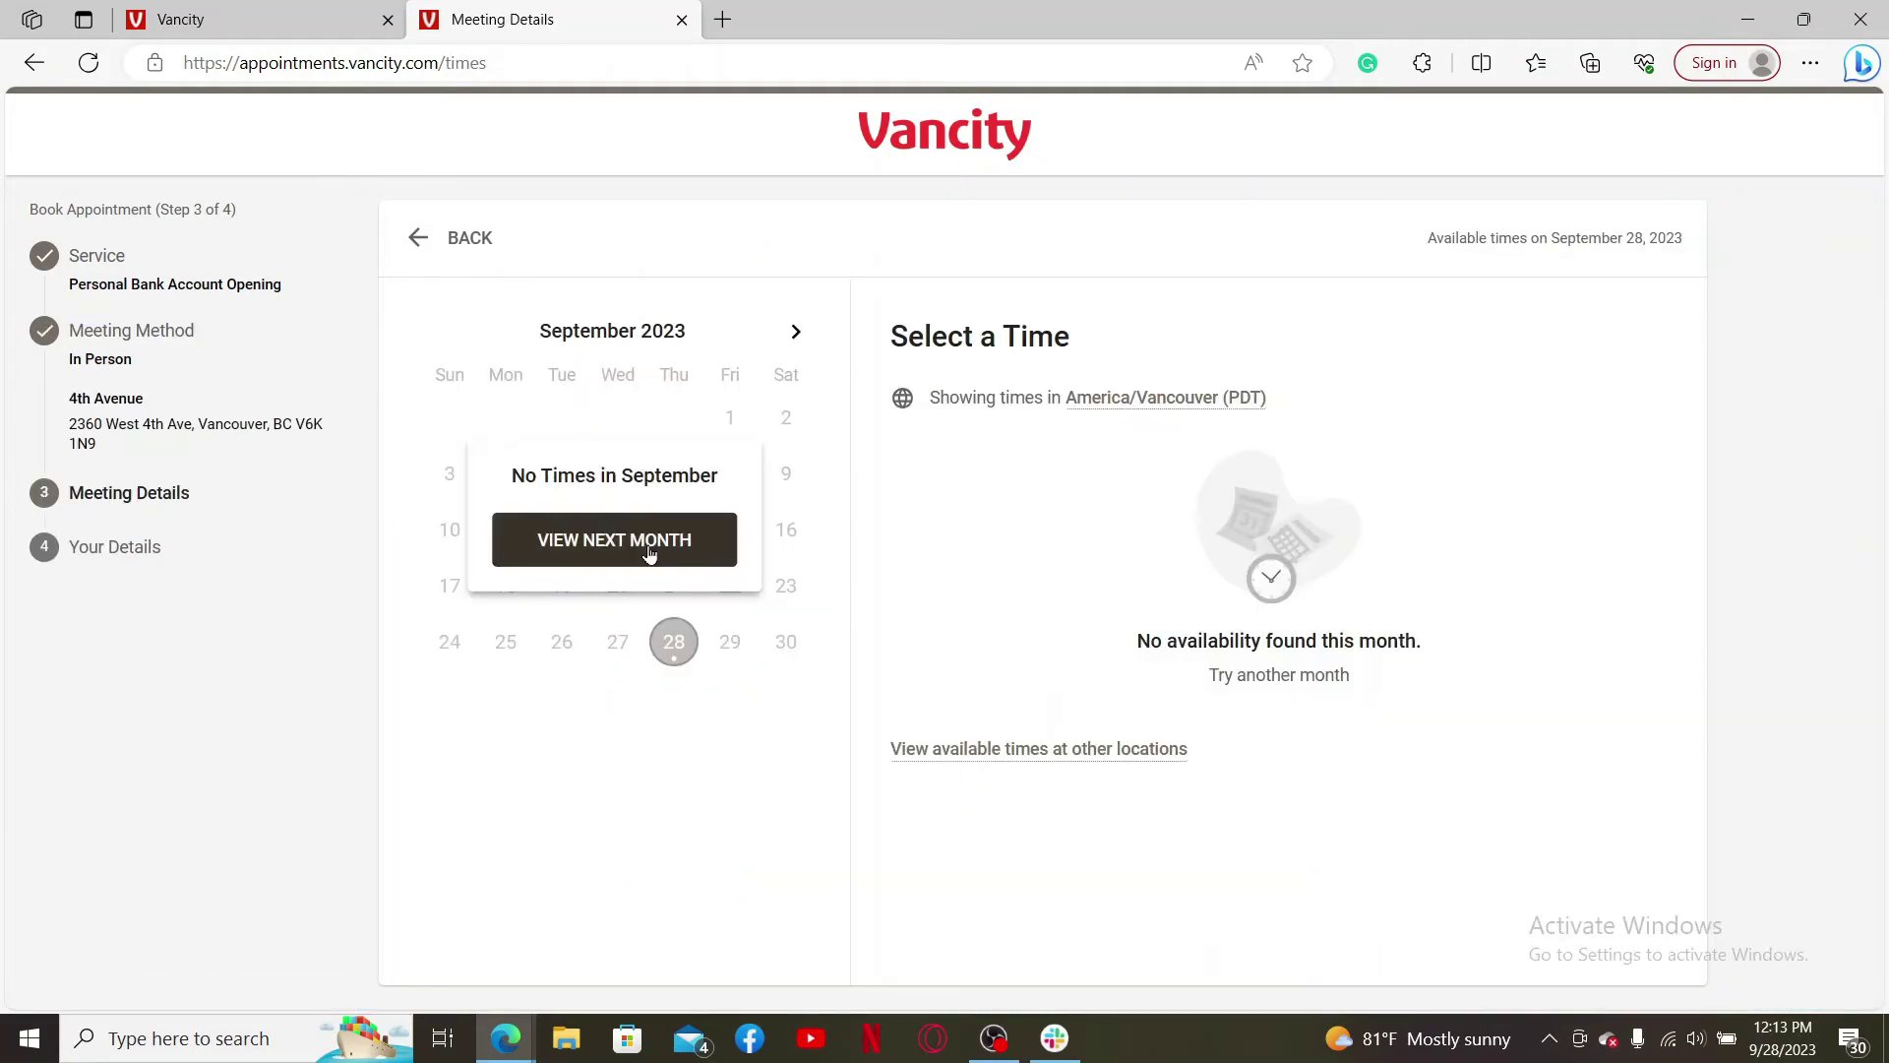
{"action": "left_click", "coordinate": [644, 546]}
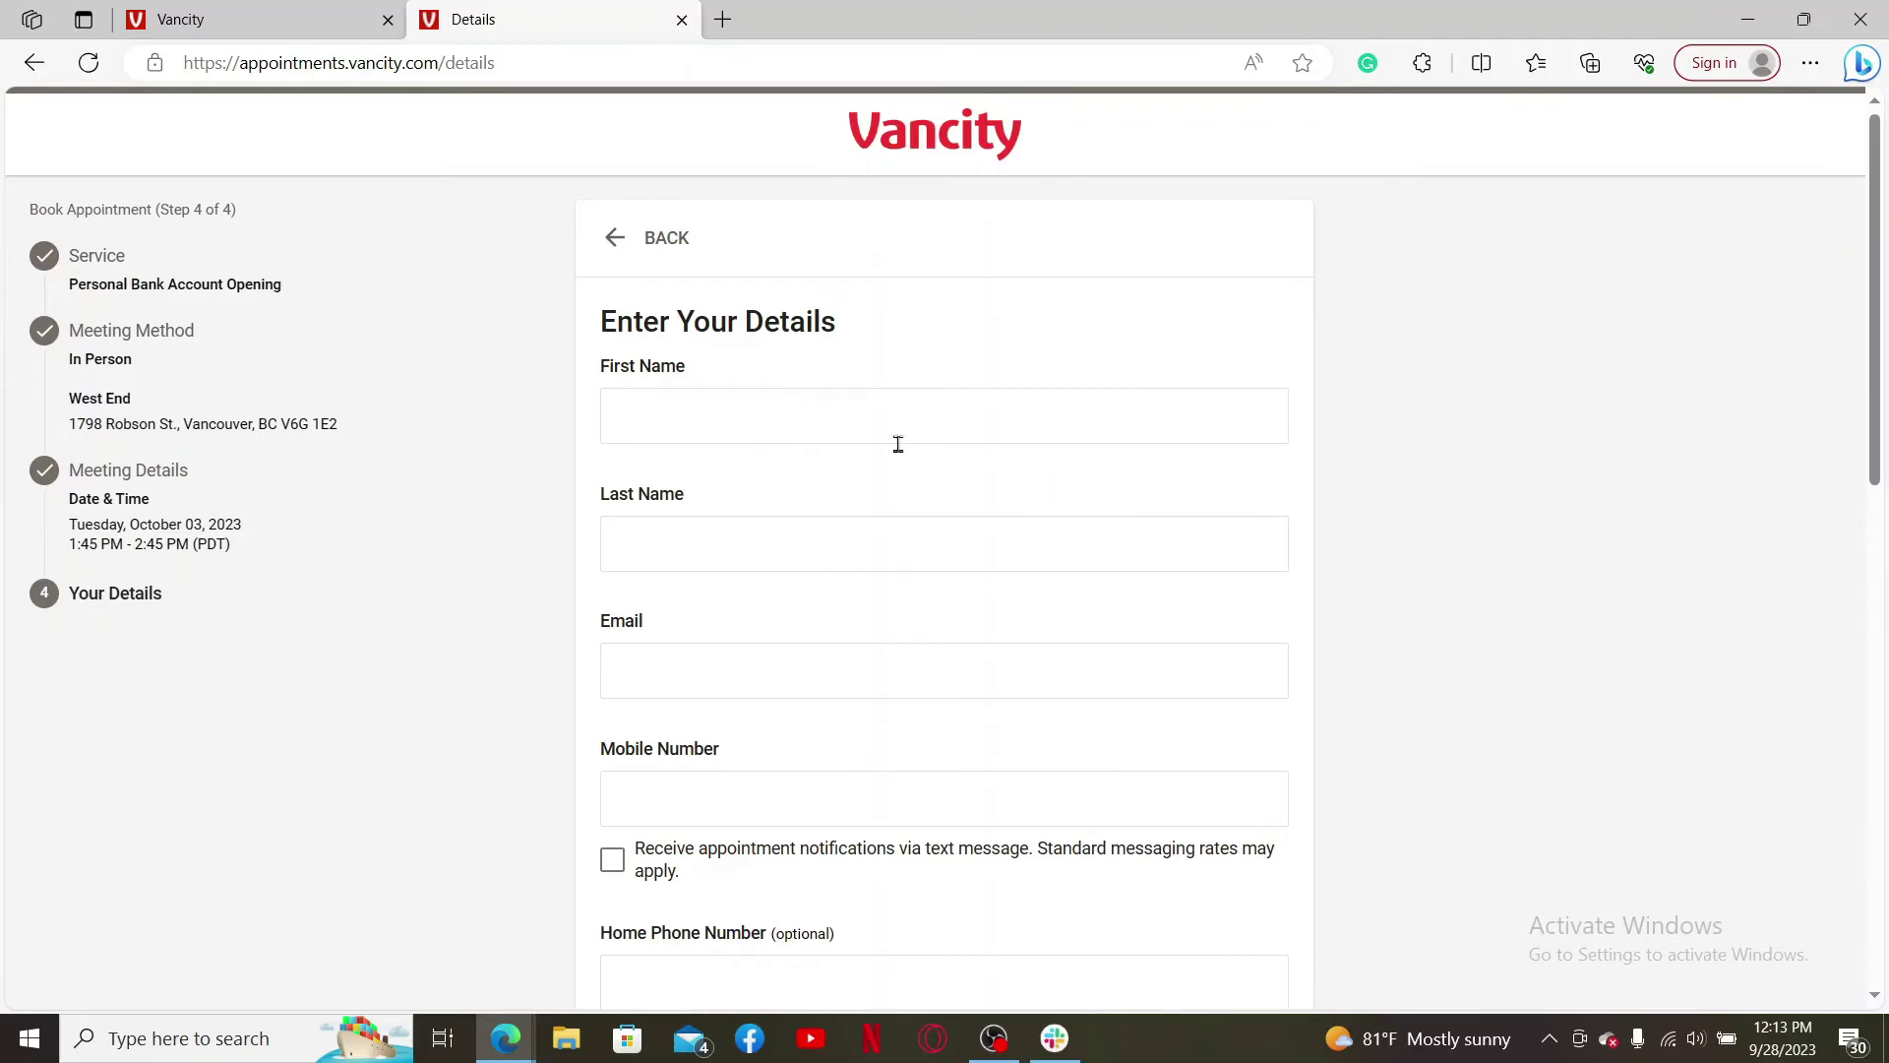
{"action": "scroll", "coordinate": [881, 672], "scroll_direction": "down", "scroll_amount": 3}
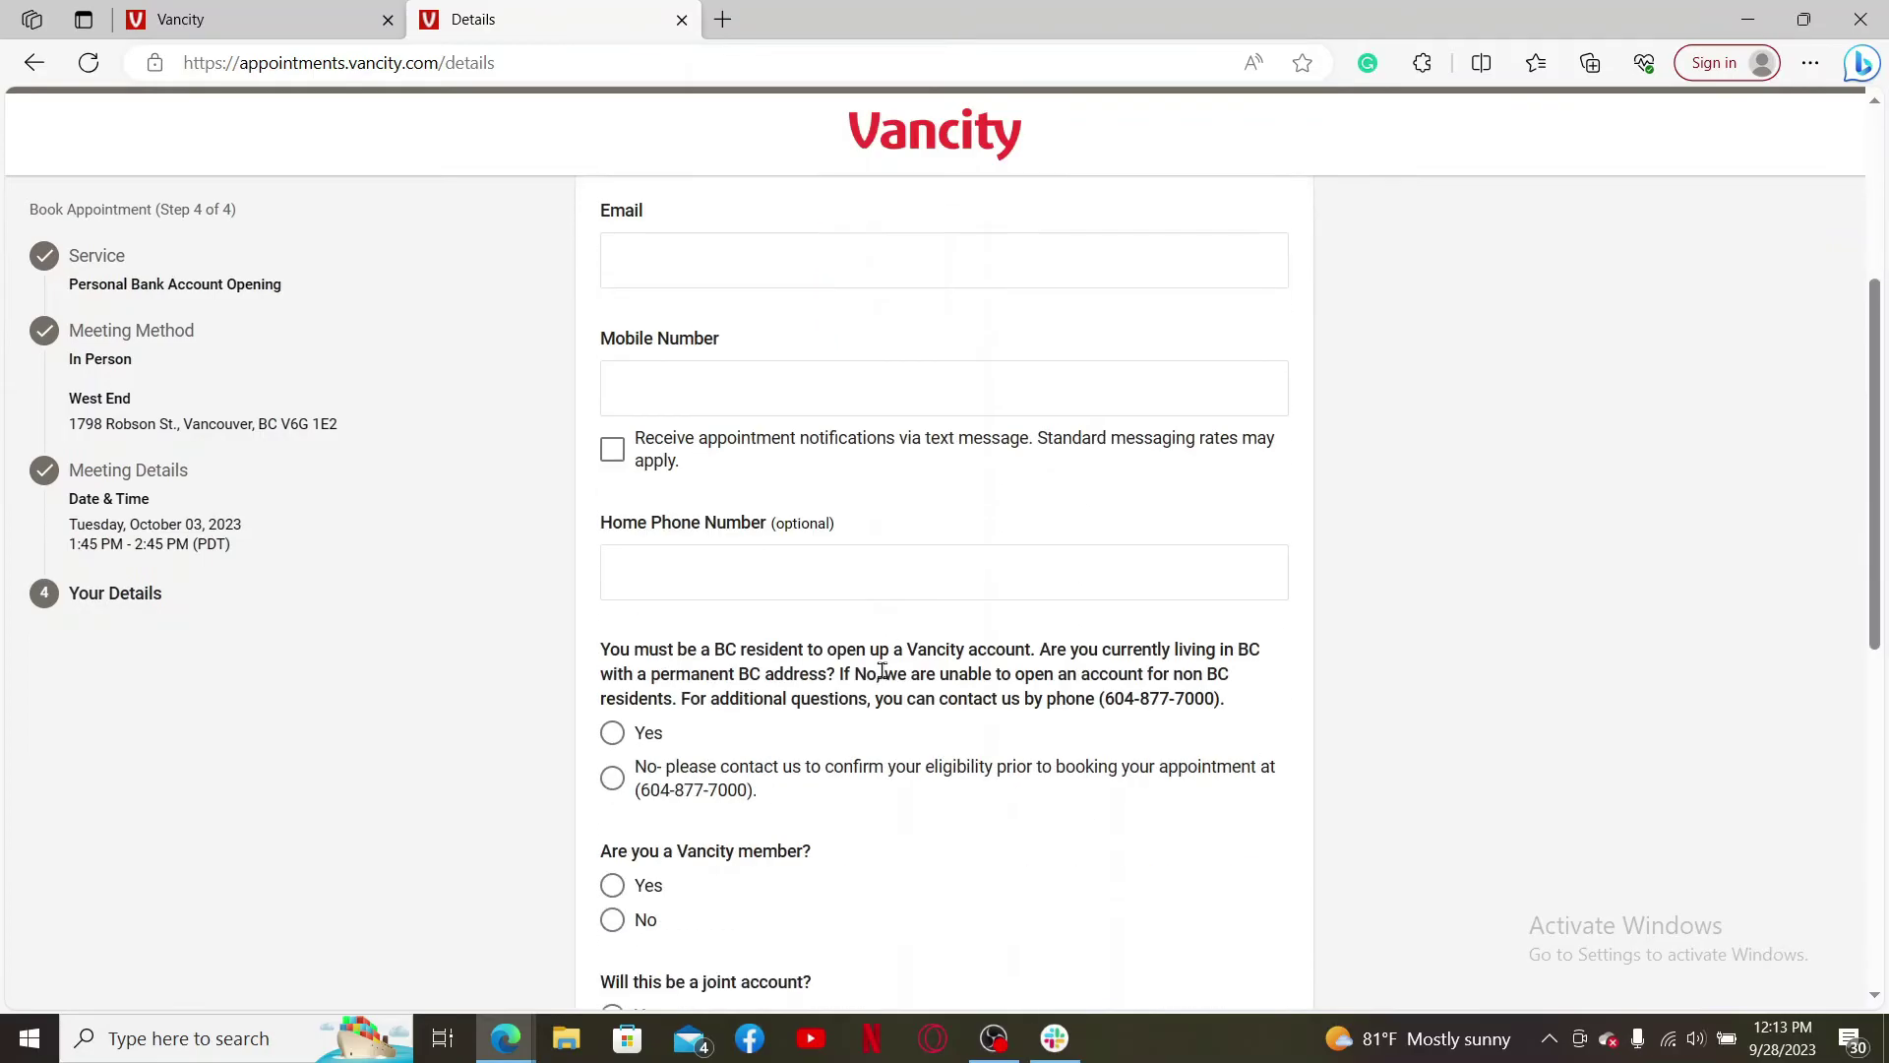
{"action": "scroll", "coordinate": [882, 671], "scroll_direction": "down", "scroll_amount": 3}
{"action": "scroll", "coordinate": [882, 671], "scroll_direction": "down", "scroll_amount": 3}
{"action": "scroll", "coordinate": [881, 672], "scroll_direction": "up", "scroll_amount": 3}
{"action": "scroll", "coordinate": [882, 671], "scroll_direction": "up", "scroll_amount": 5}
Enter the first and last name on the appointment details form
{"action": "left_click", "coordinate": [1078, 412]}
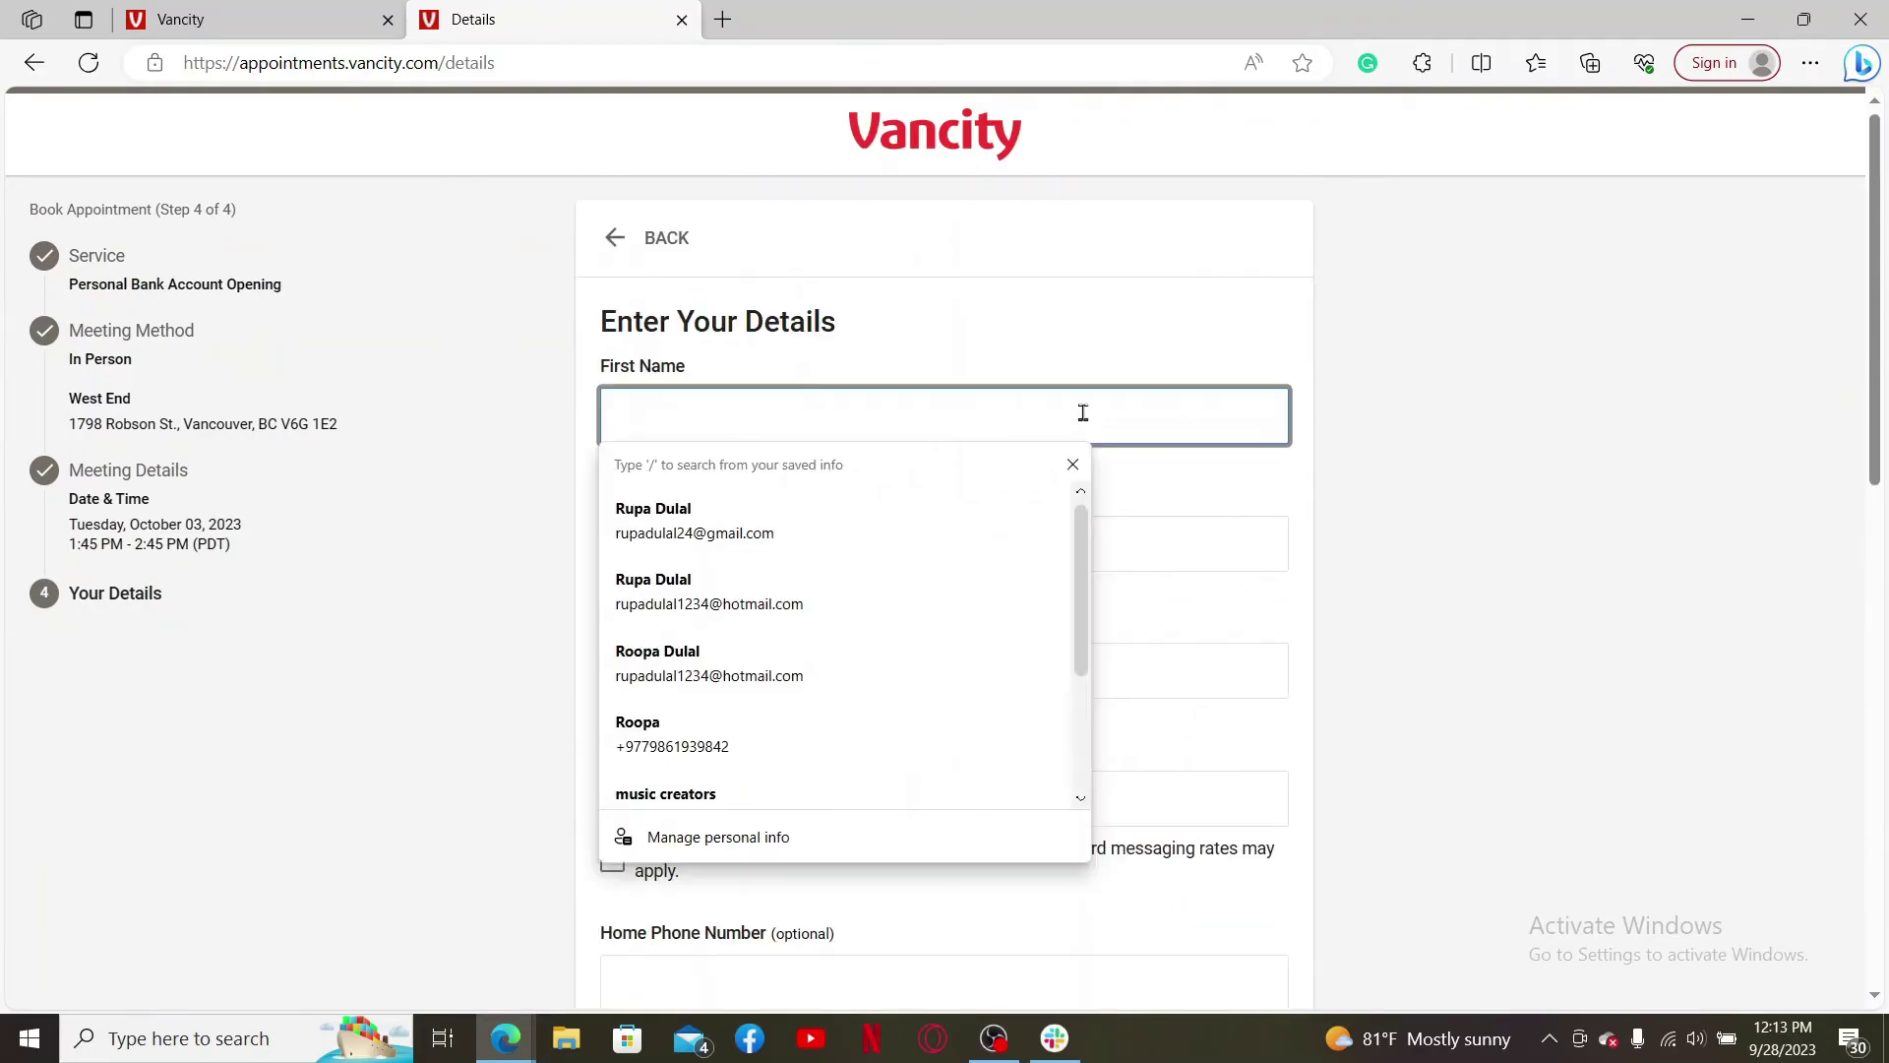
{"action": "type", "text": "Rupa"}
{"action": "key", "text": "Tab"}
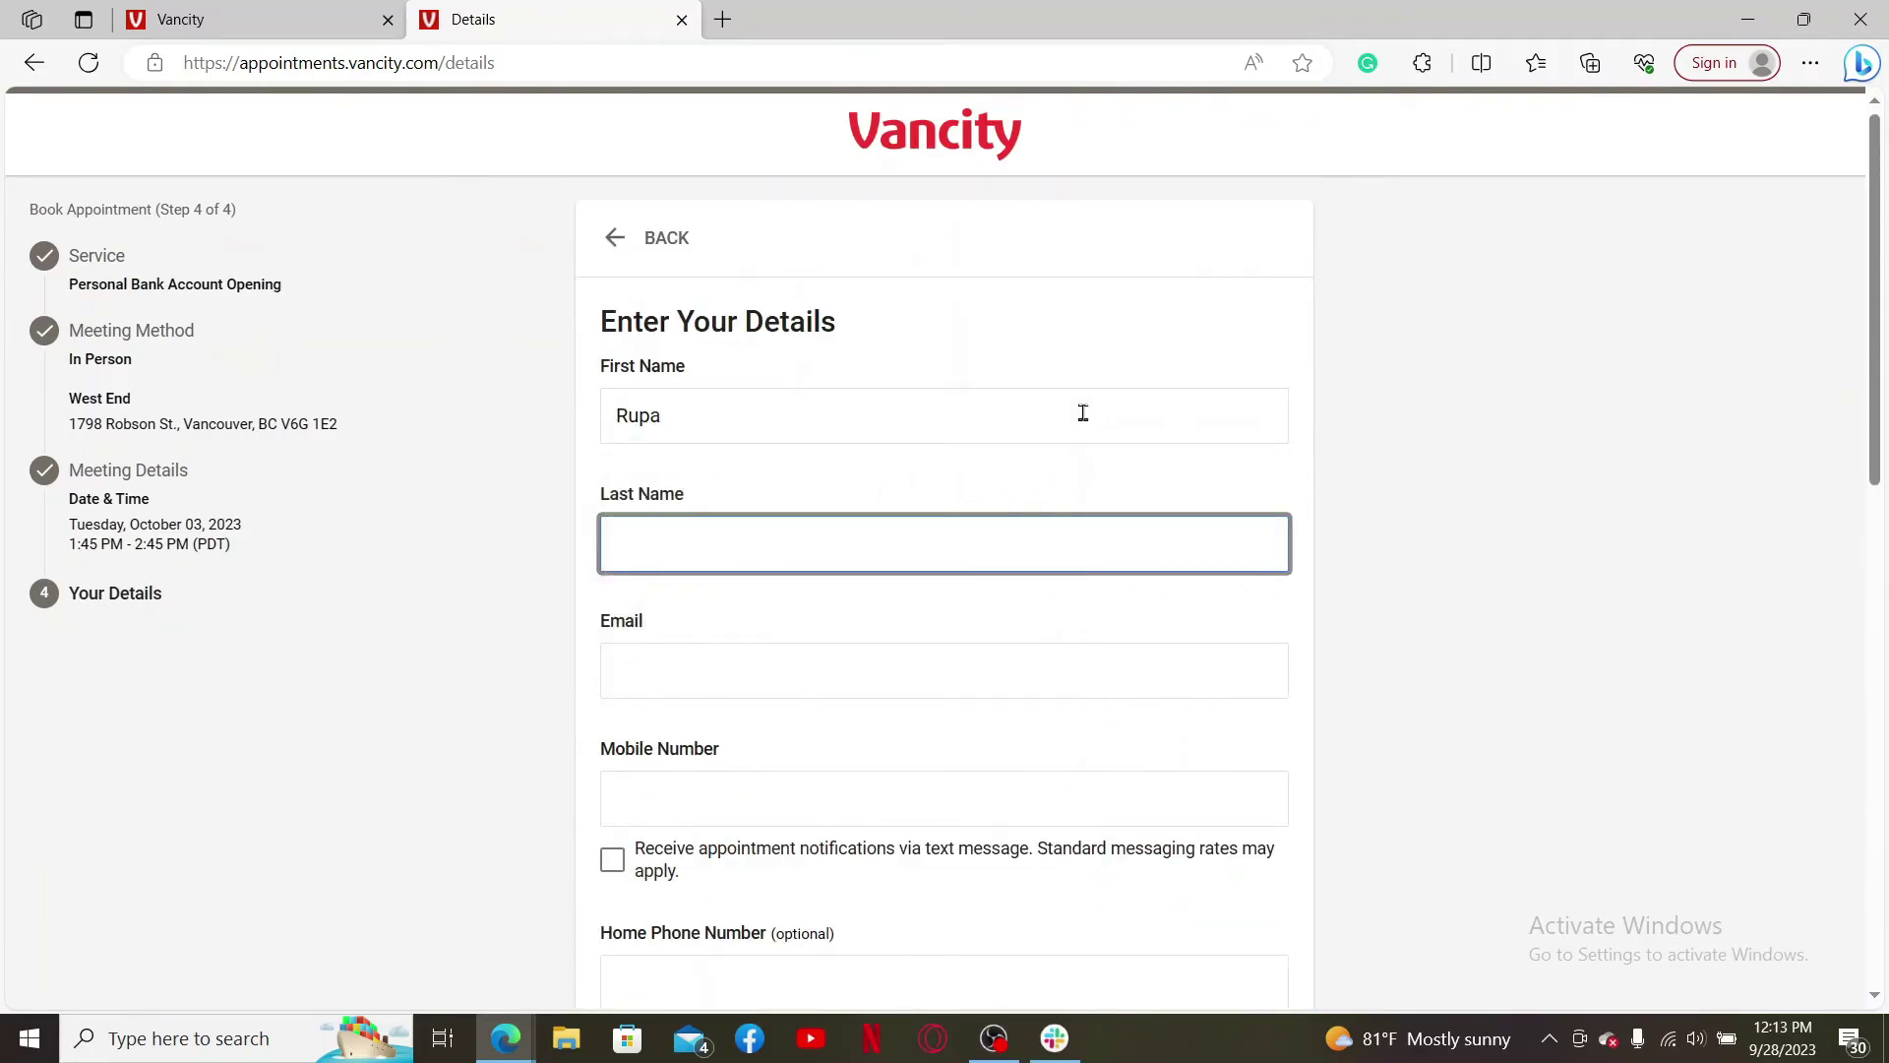
{"action": "type", "text": "Dulal"}
{"action": "key", "text": "Tab"}
{"action": "type", "text": "ru"}
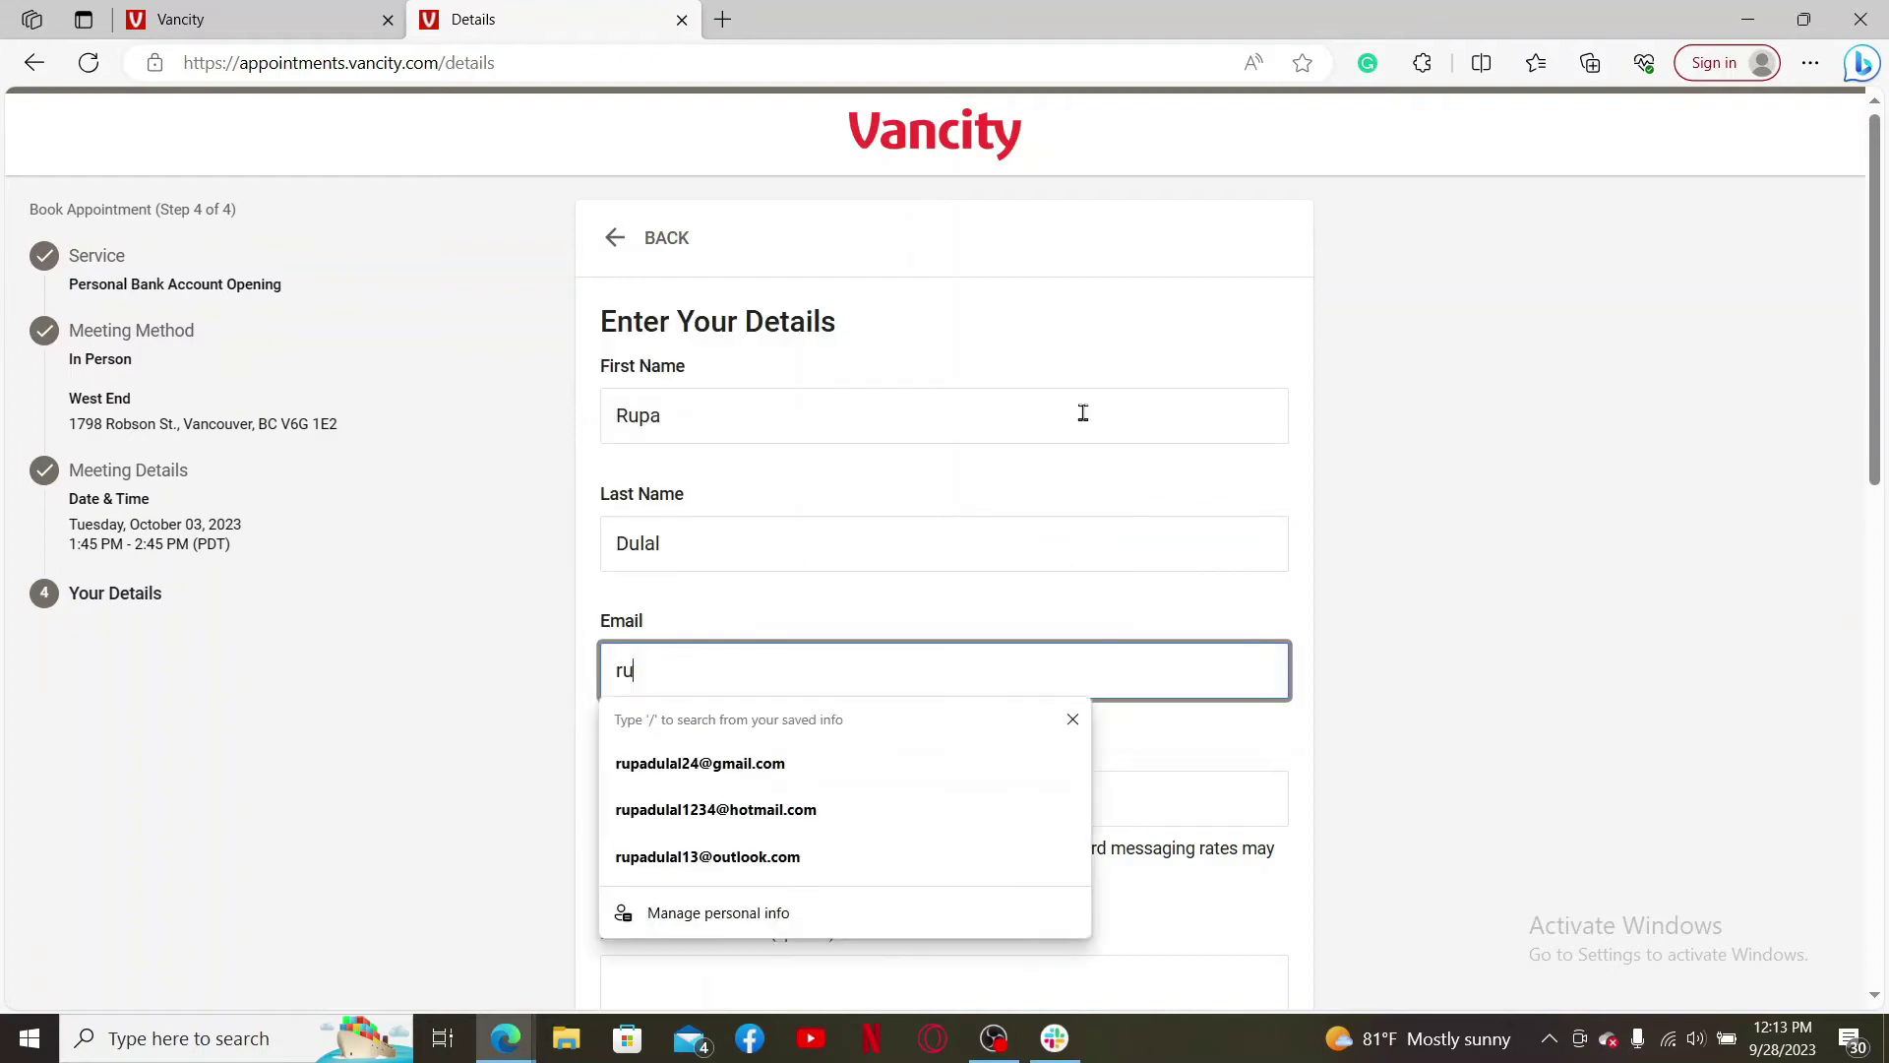
Fill email and mobile number from saved suggestions and opt into text notifications
{"action": "key", "text": "Down"}
{"action": "key", "text": "Return"}
{"action": "key", "text": "Tab"}
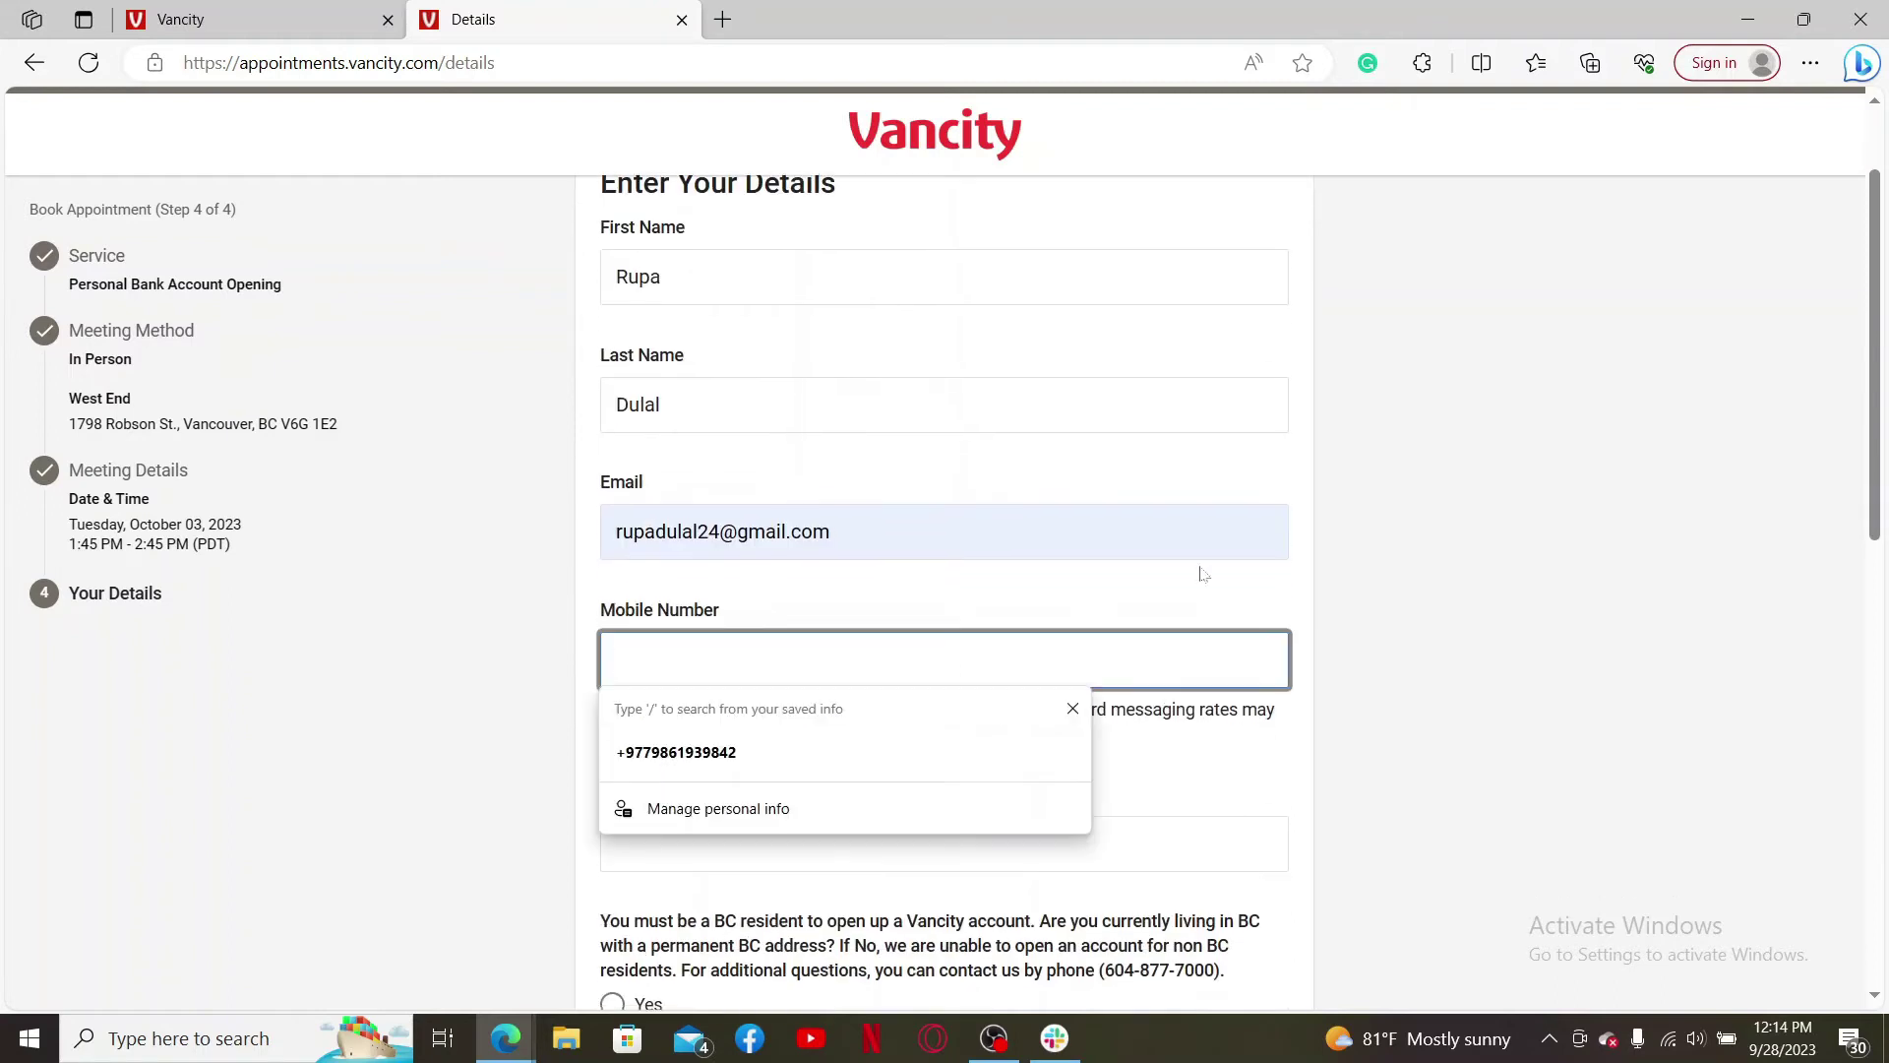
{"action": "key", "text": "Down"}
{"action": "key", "text": "Return"}
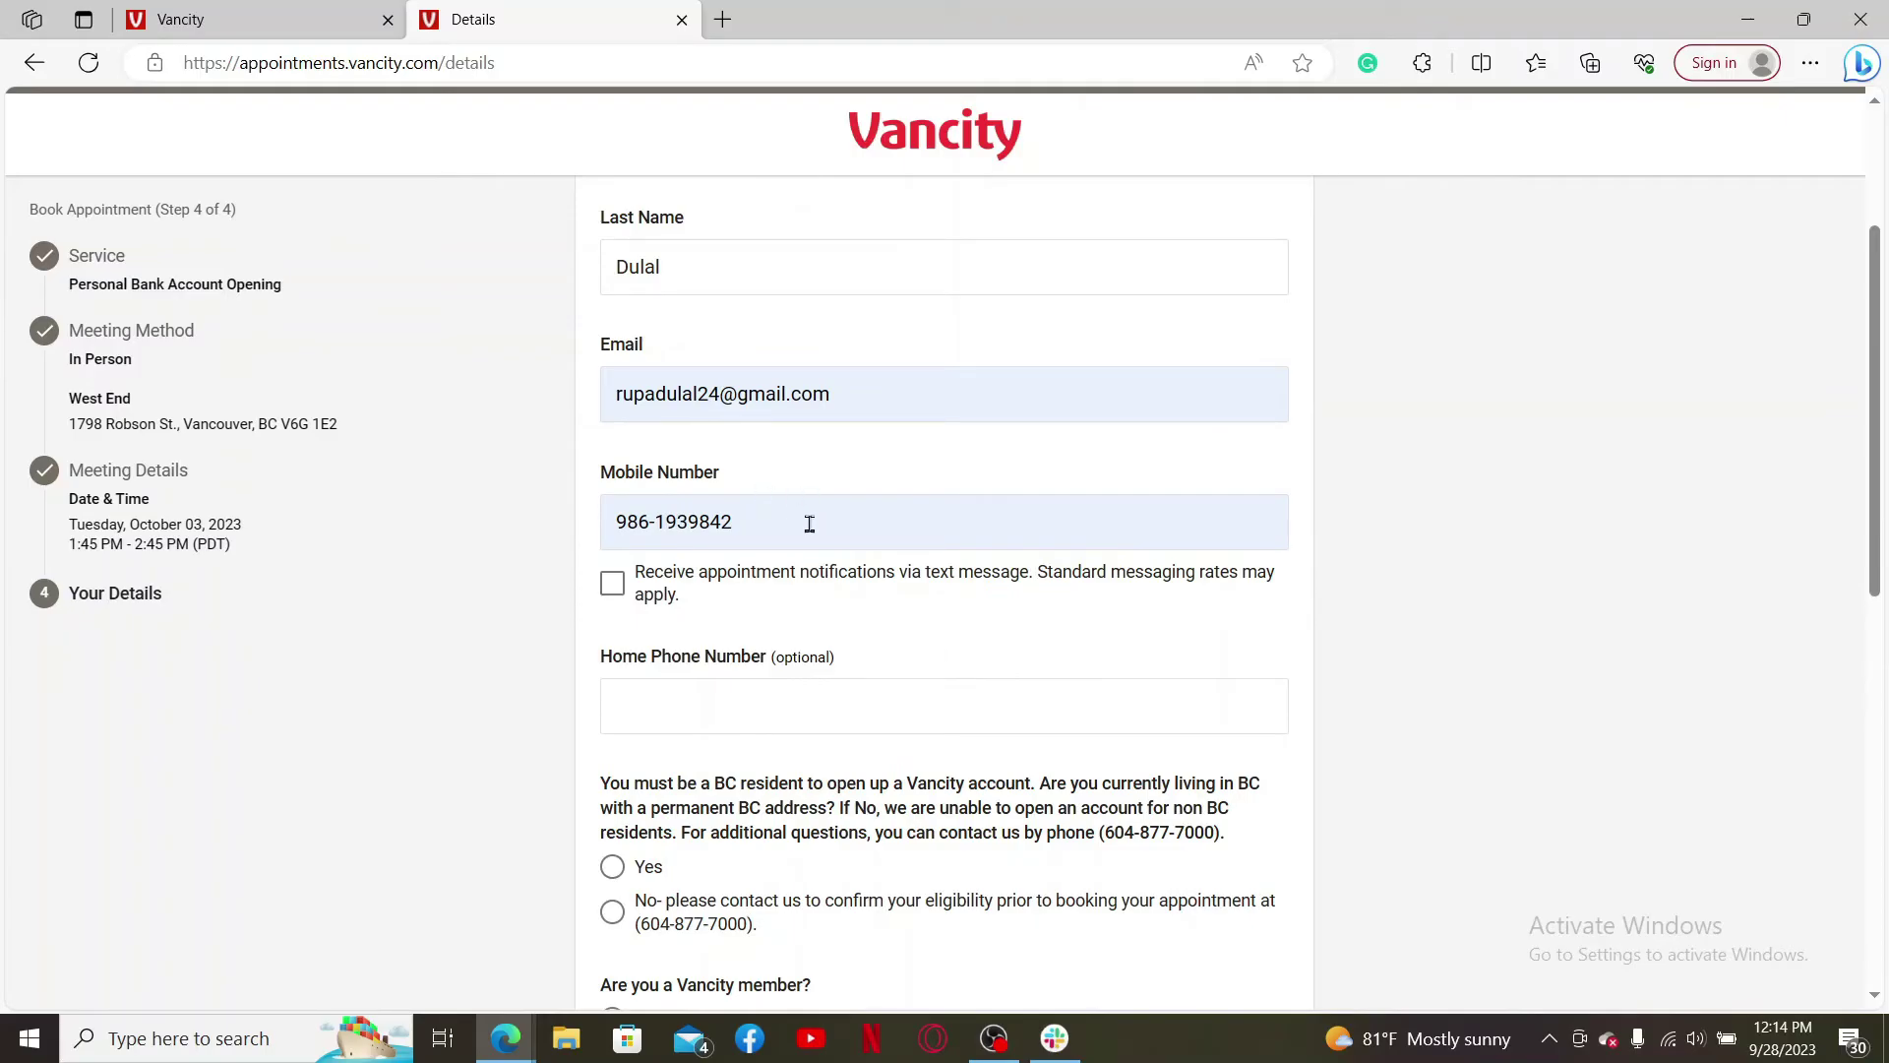
{"action": "left_click", "coordinate": [611, 583]}
Keep text notifications on, answer No to joint account, try booking, then minimize the browser
{"action": "left_click", "coordinate": [612, 583]}
{"action": "scroll", "coordinate": [1028, 745], "scroll_direction": "down", "scroll_amount": 1}
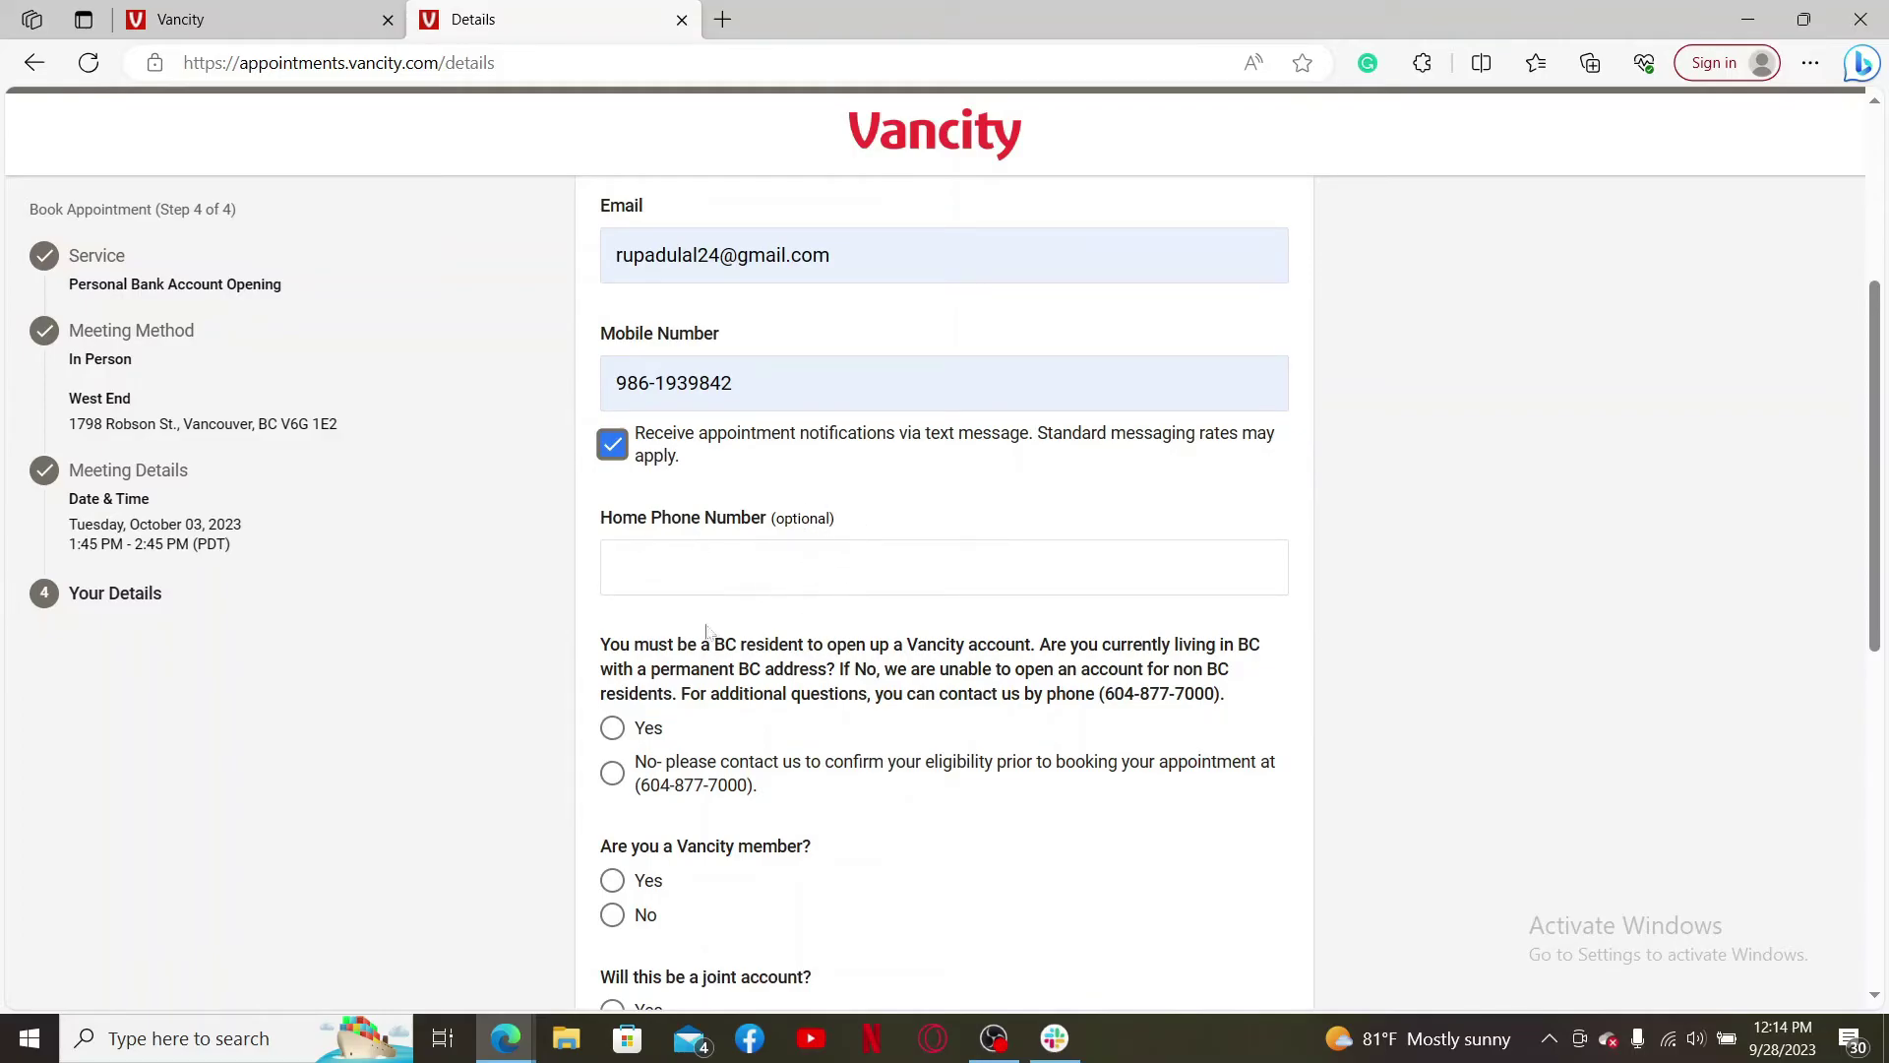
{"action": "scroll", "coordinate": [1024, 635], "scroll_direction": "down", "scroll_amount": 2}
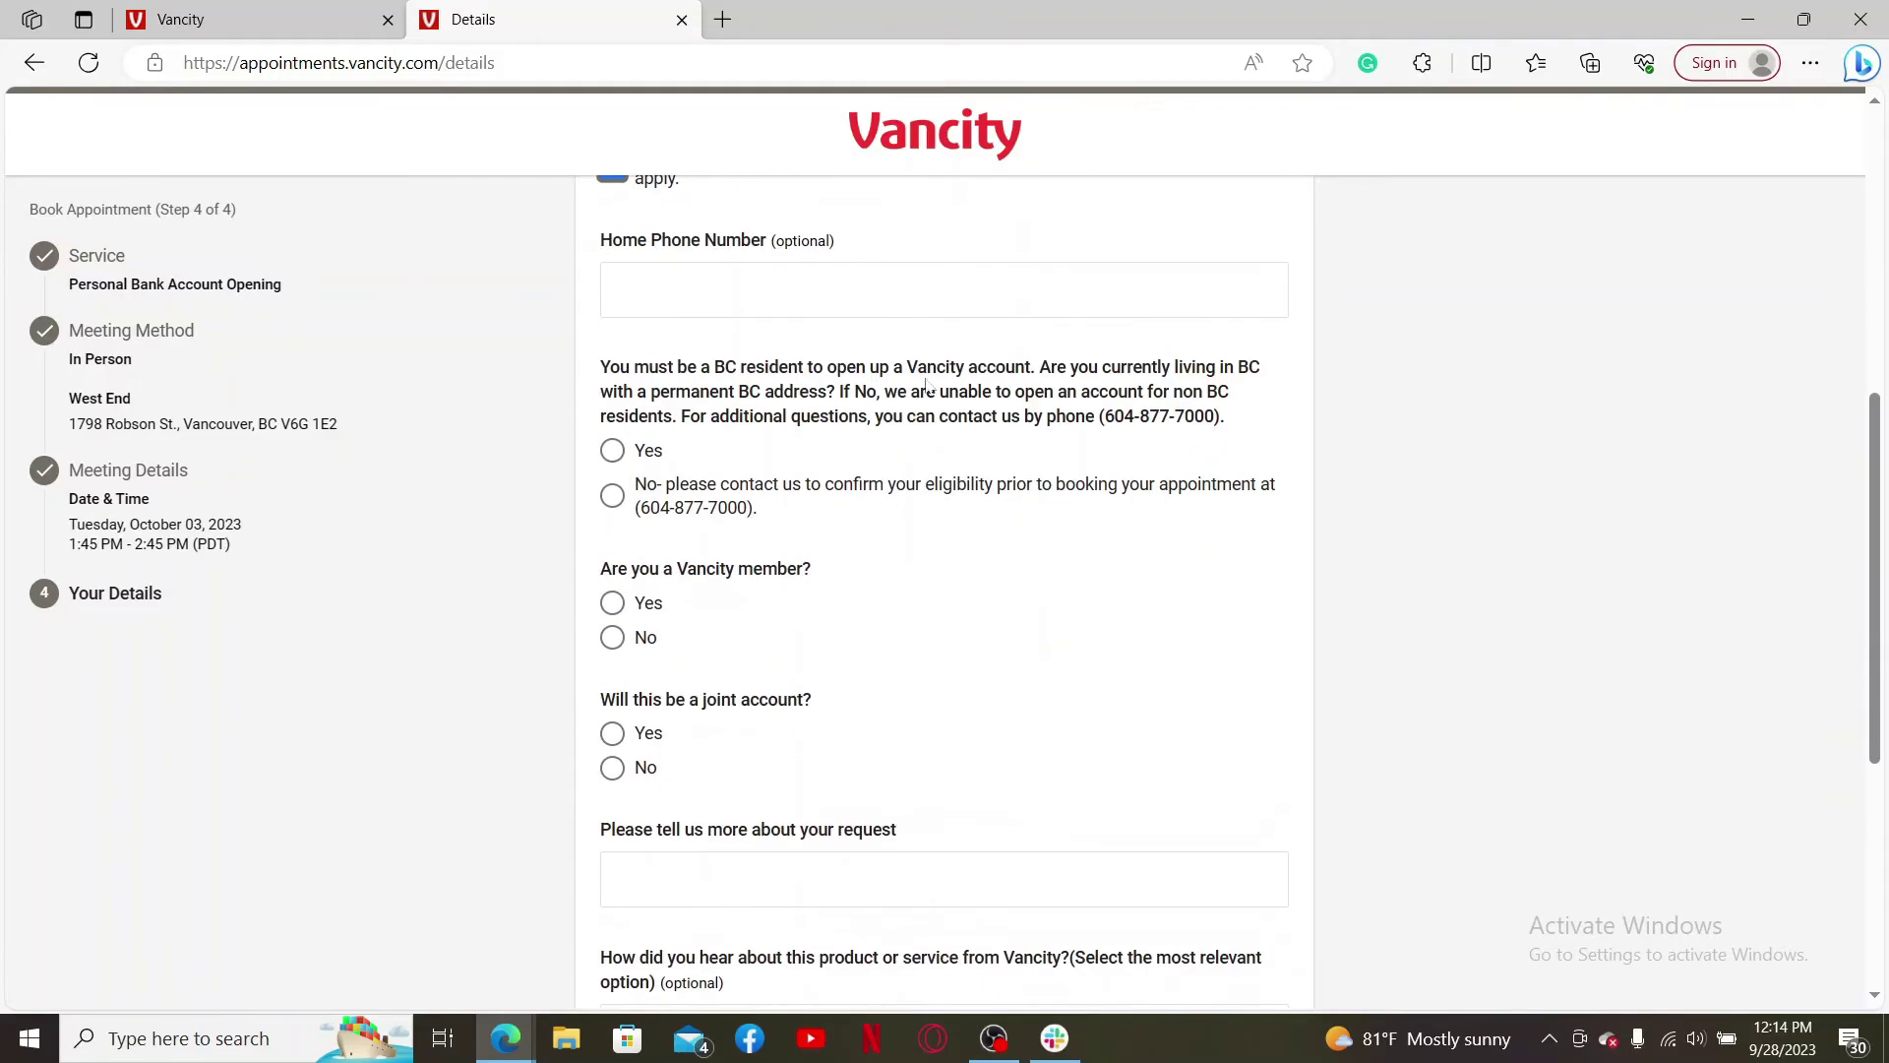
{"action": "left_click", "coordinate": [611, 766]}
{"action": "scroll", "coordinate": [764, 814], "scroll_direction": "down", "scroll_amount": 4}
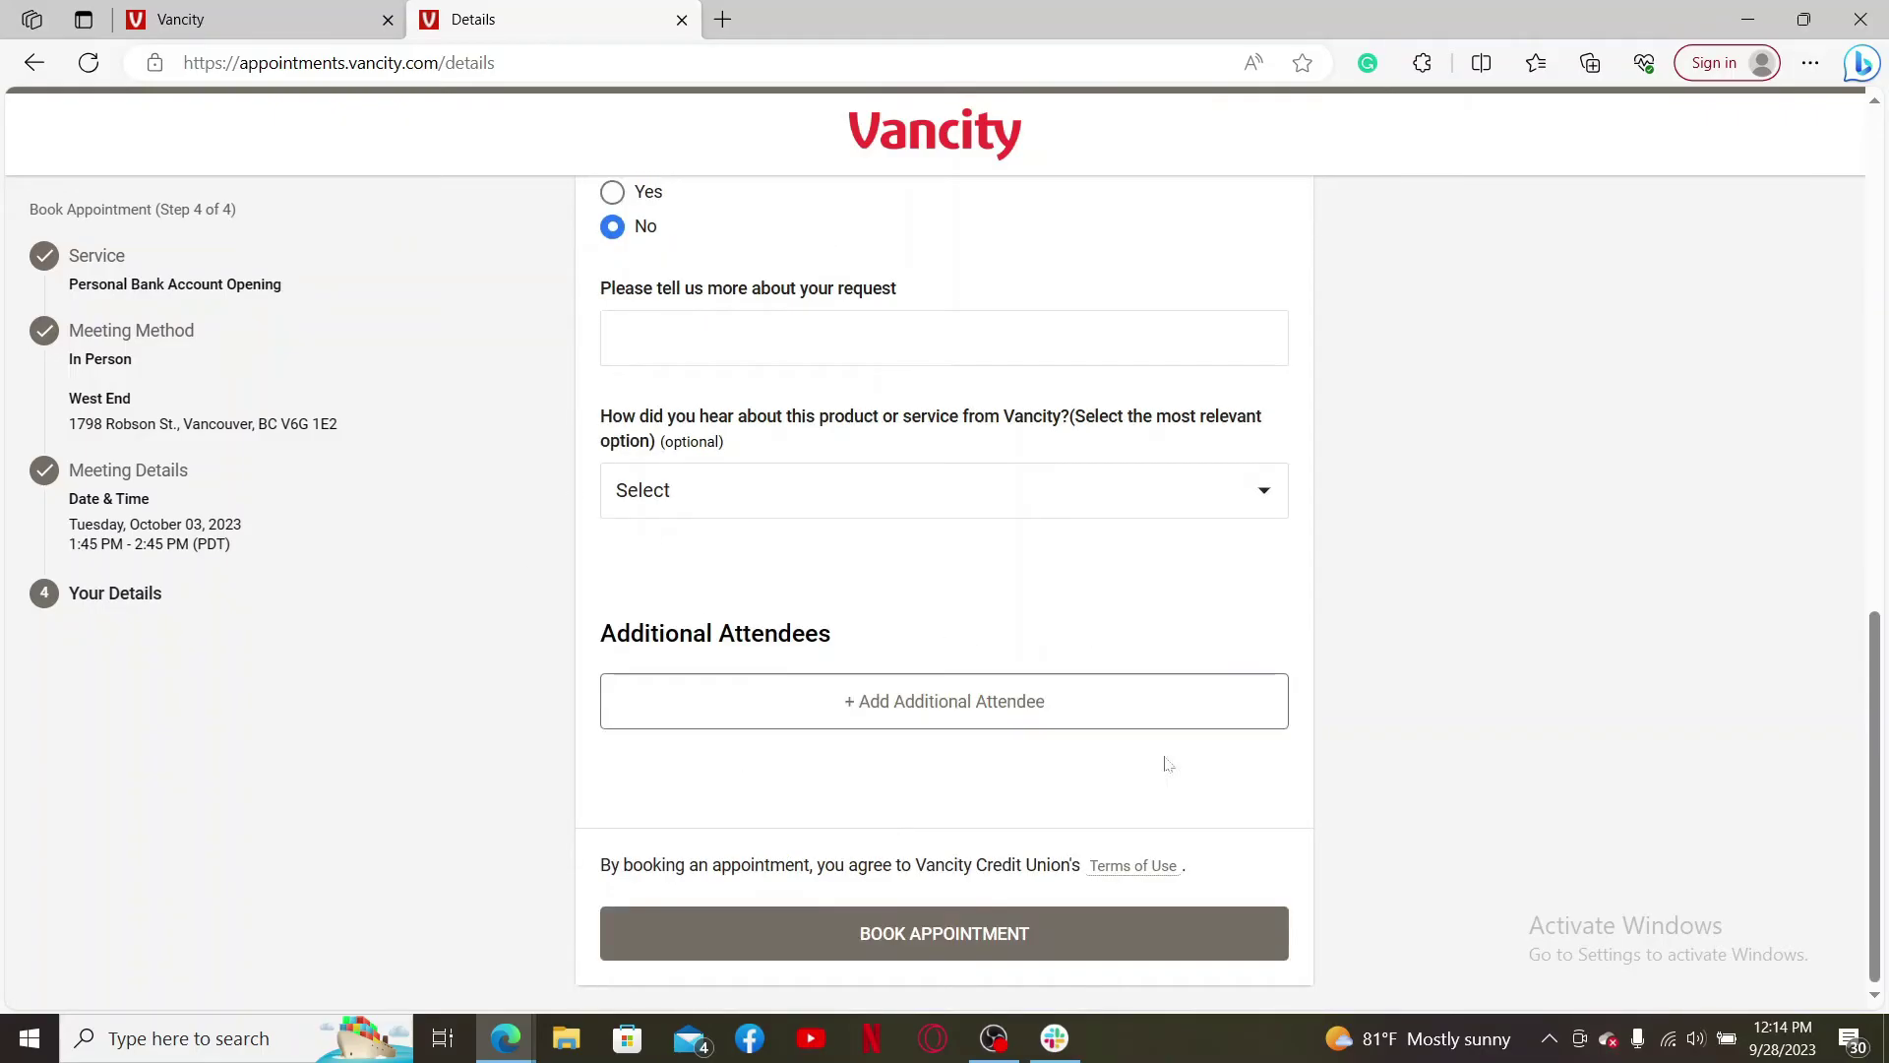
{"action": "left_click", "coordinate": [960, 935]}
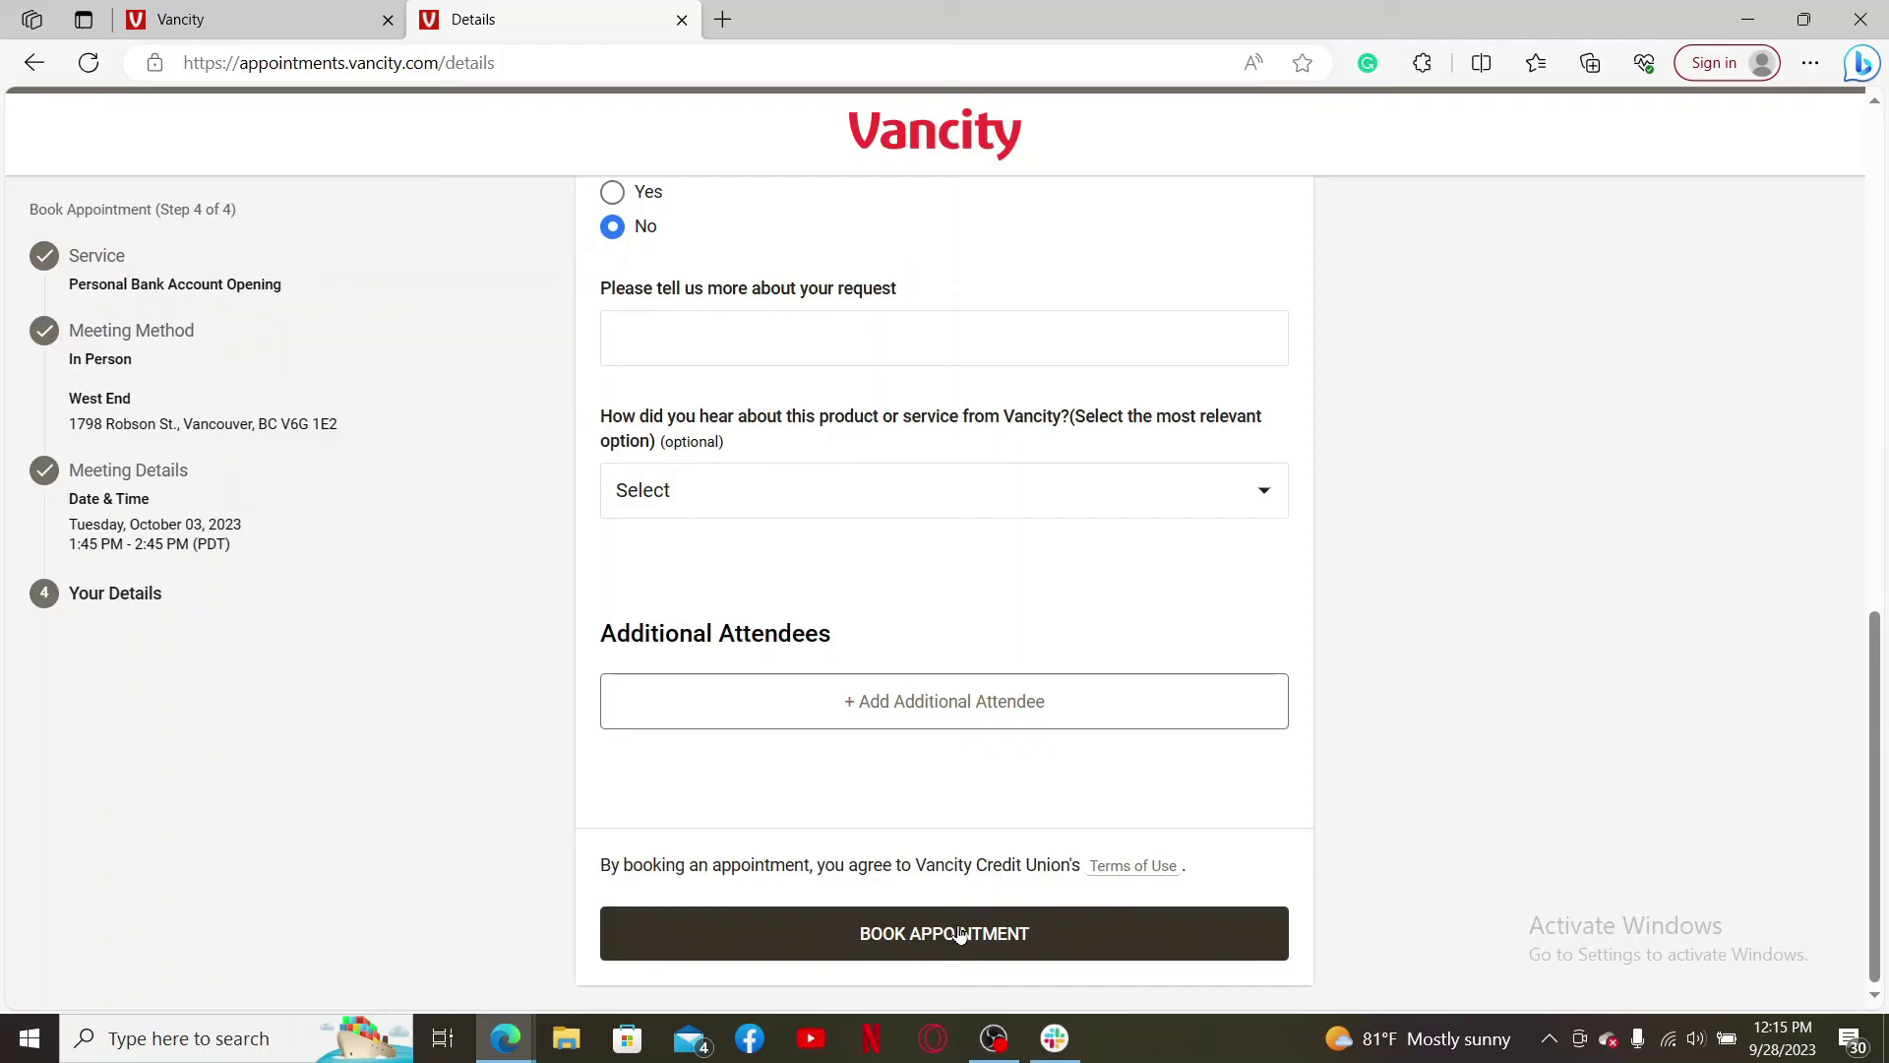
{"action": "left_click", "coordinate": [1747, 19]}
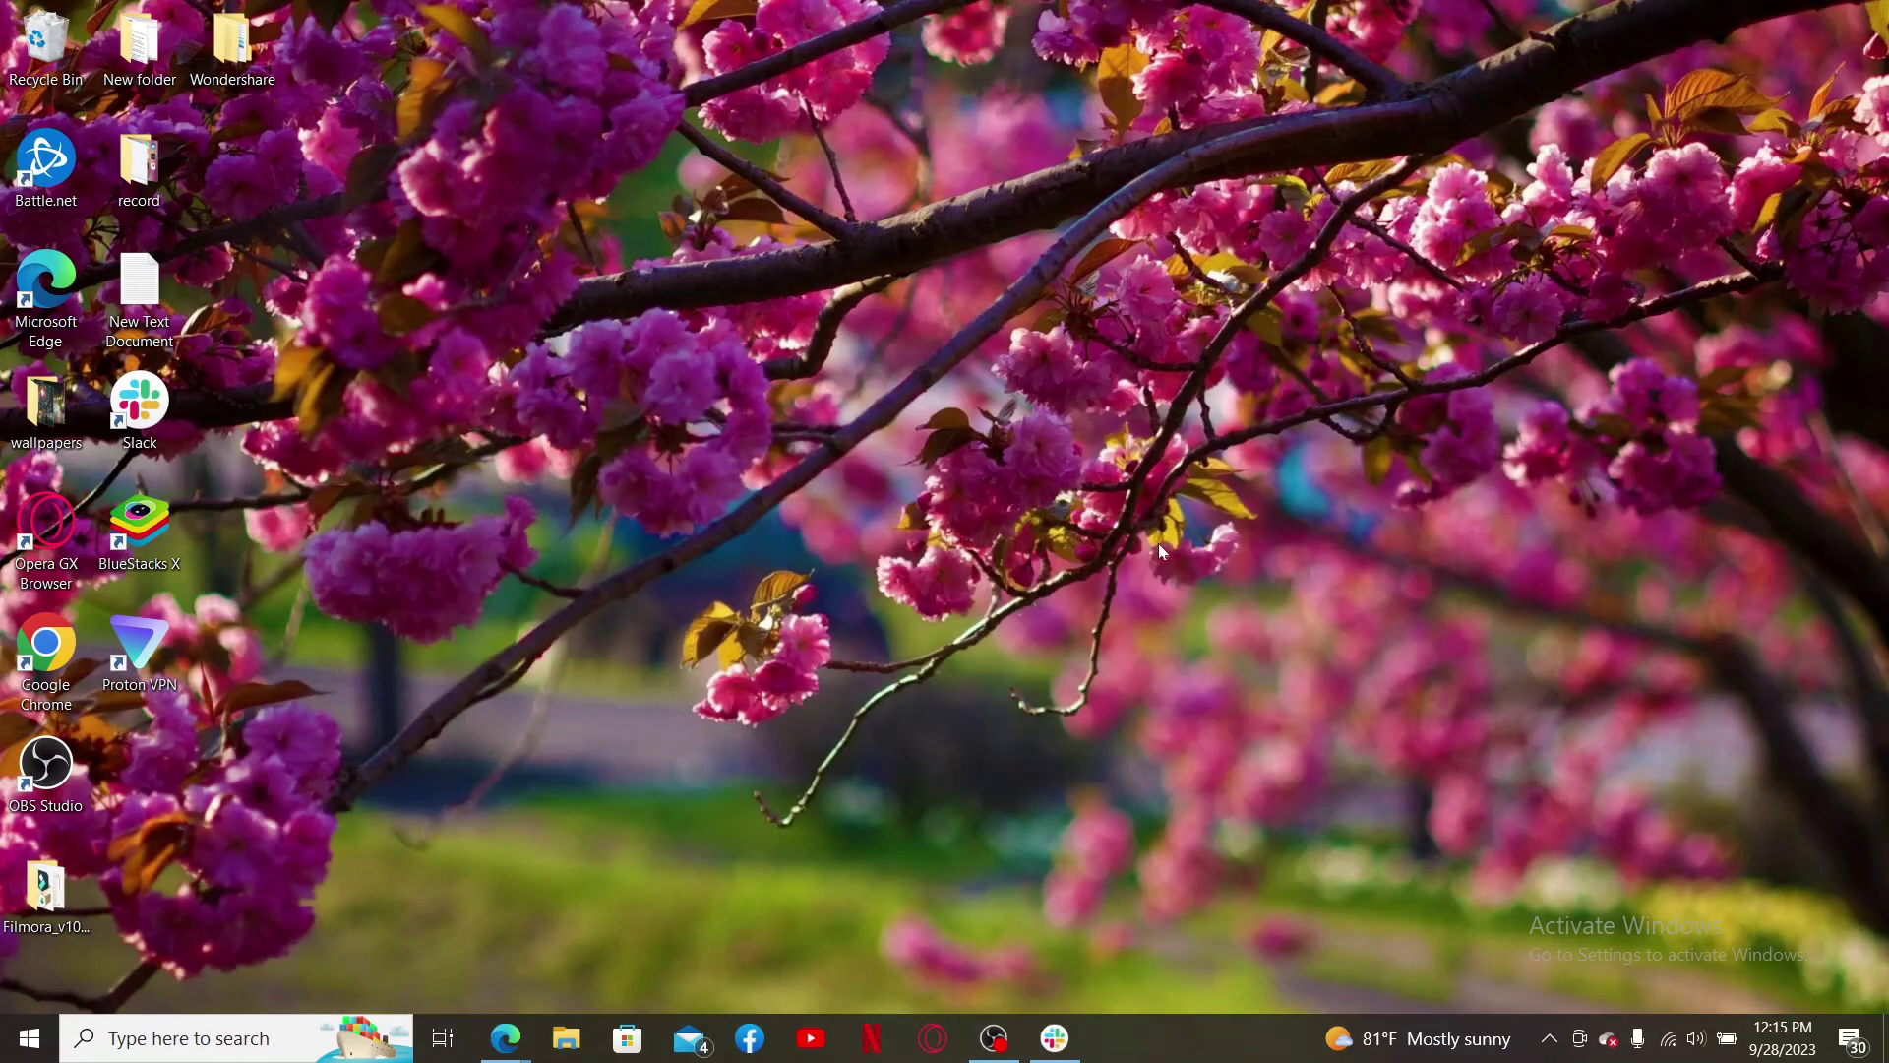